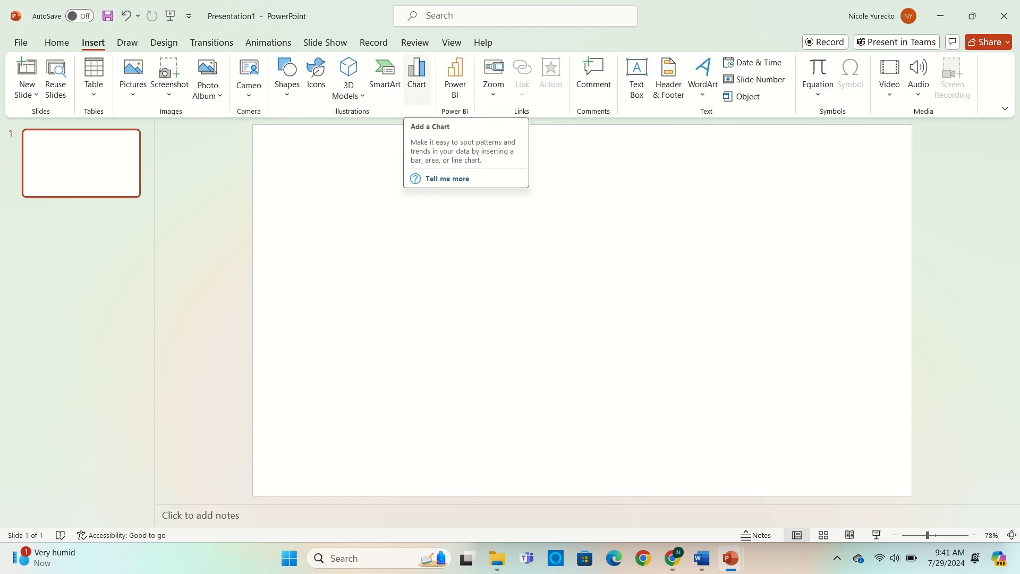
- Insert a Line with Markers chart on the blank slide
{"action": "left_click", "coordinate": [416, 74]}
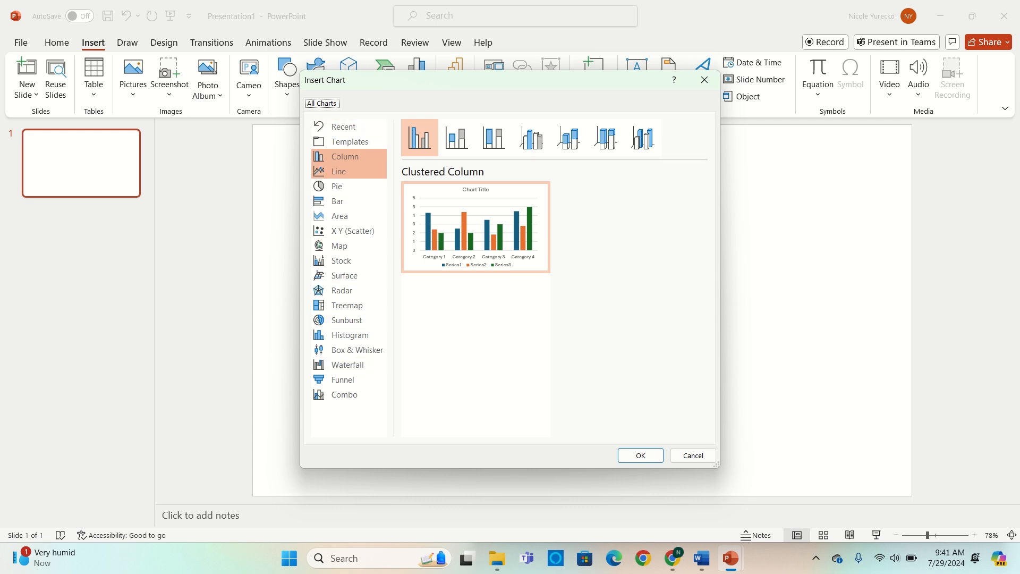
{"action": "left_click", "coordinate": [340, 171]}
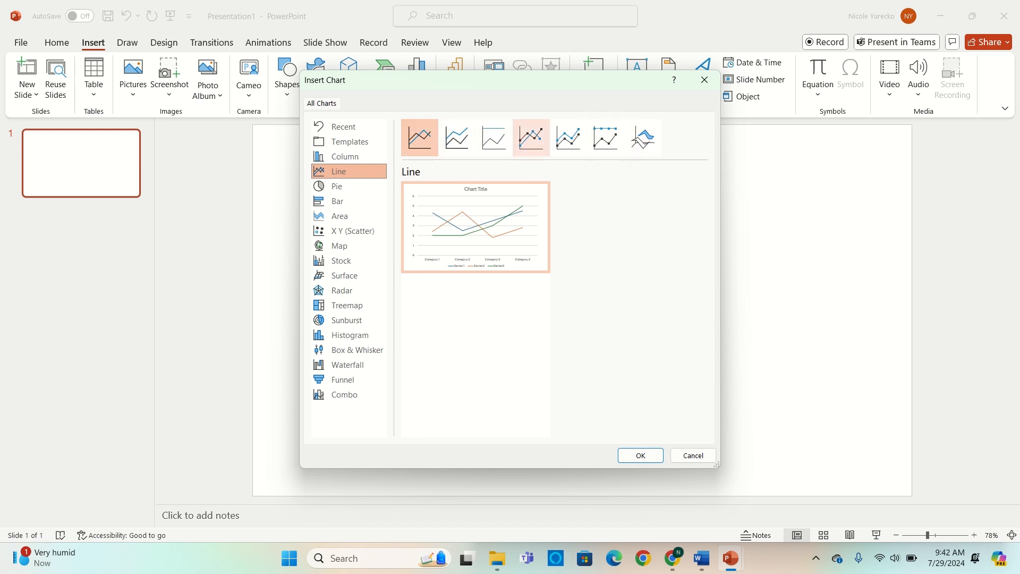
{"action": "left_click", "coordinate": [531, 137]}
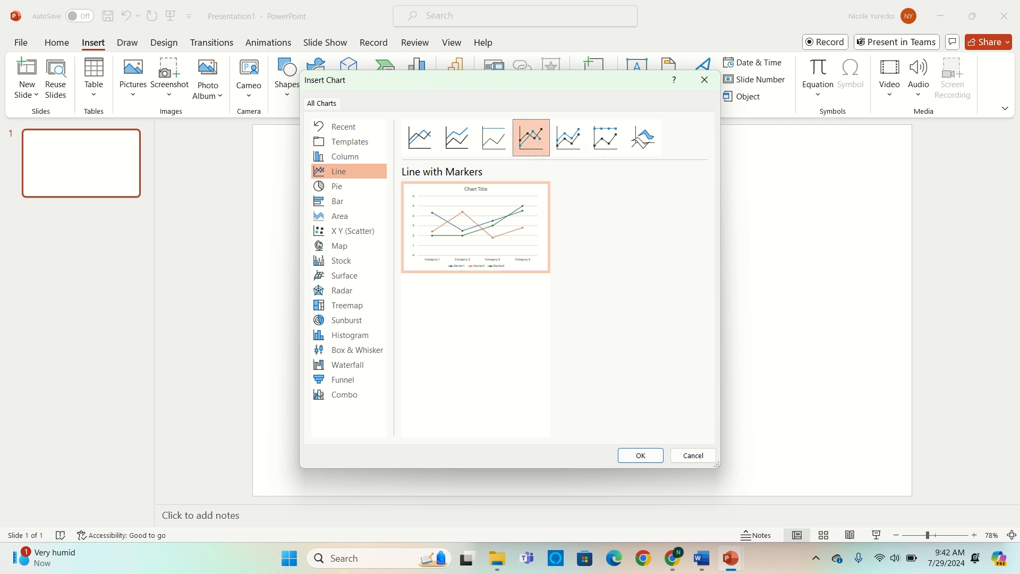
{"action": "left_click", "coordinate": [641, 455]}
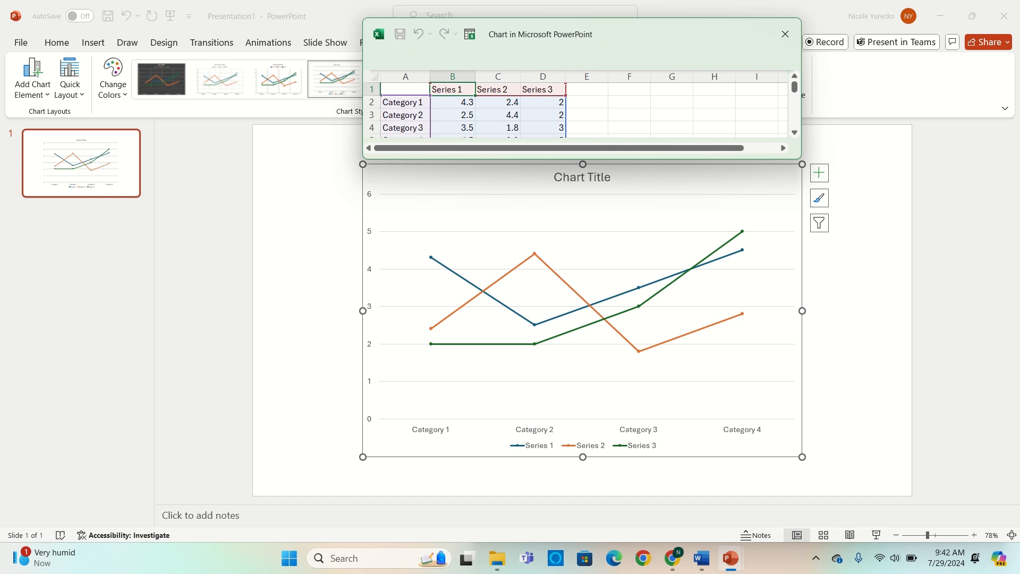
- Rename the first two data series in the chart's data sheet to "Air Temperature" and "Air Temperature Prediction"
{"action": "double_click", "coordinate": [453, 89]}
{"action": "left_click_drag", "start_coordinate": [432, 89], "coordinate": [464, 89]}
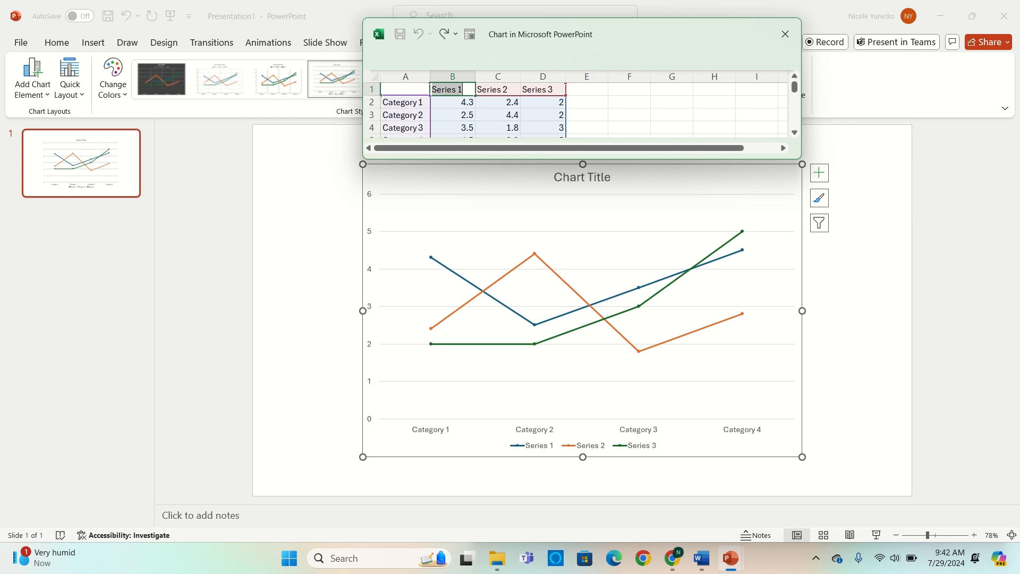
{"action": "type", "text": "Ai"}
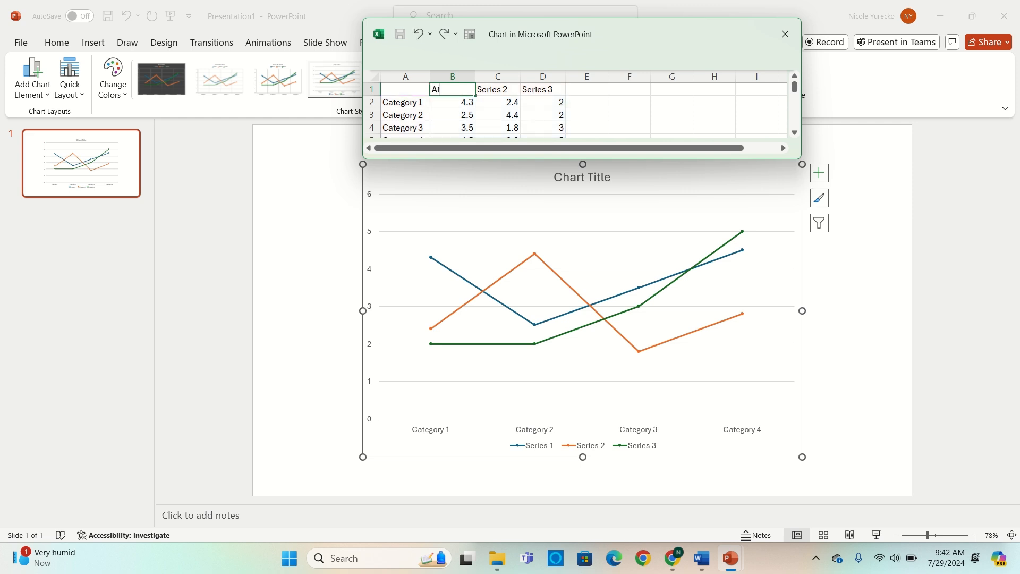
{"action": "type", "text": "r Temperature"}
{"action": "key", "text": "Tab"}
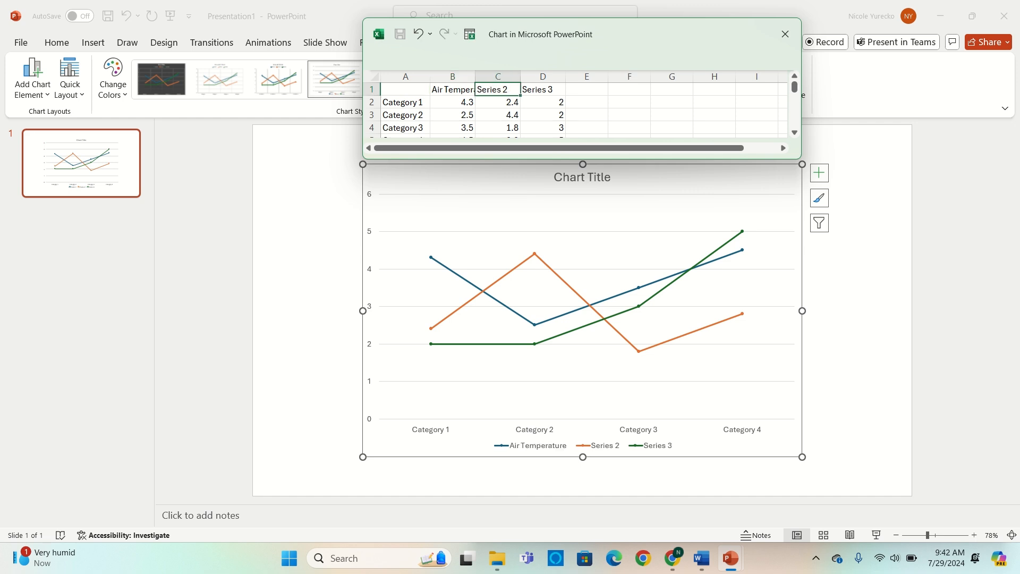
{"action": "type", "text": "Air Temperature Prediction"}
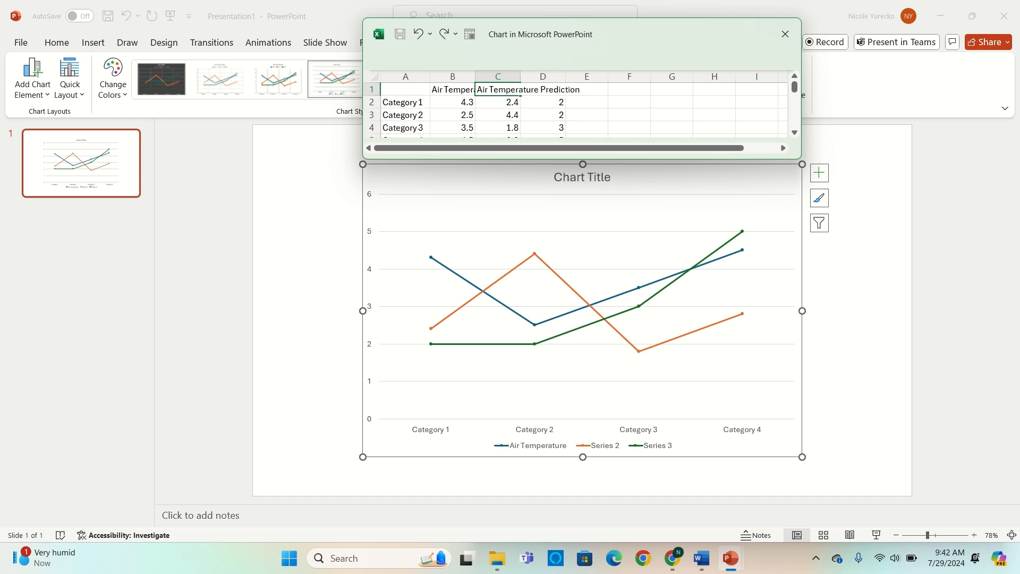
{"action": "key", "text": "Tab"}
- Rename the third series "Sea Temperature" and add a fourth series headed "Sea Temperature Prediction" in cell E1
{"action": "type", "text": "Sea"}
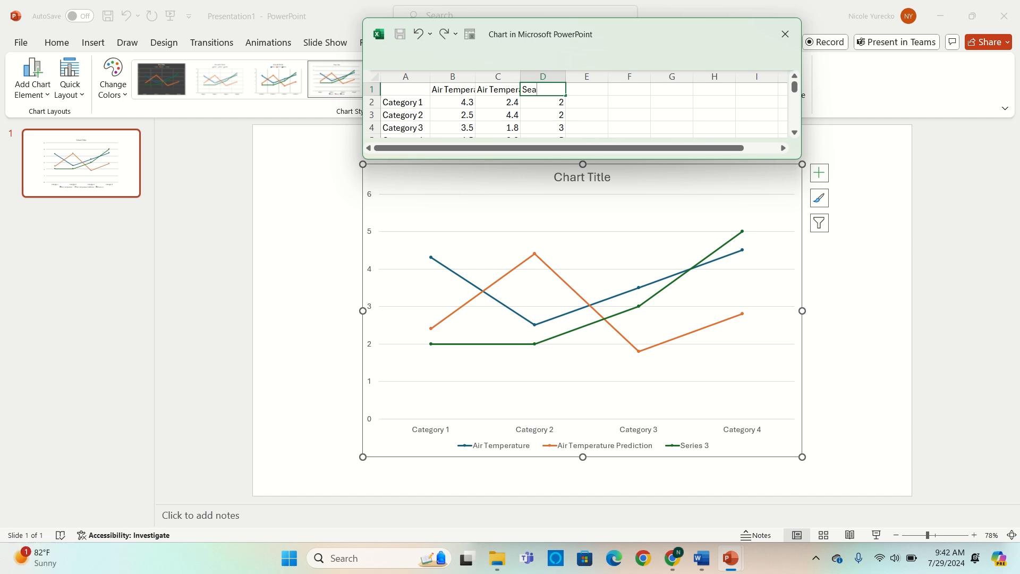
{"action": "type", "text": " Temperature"}
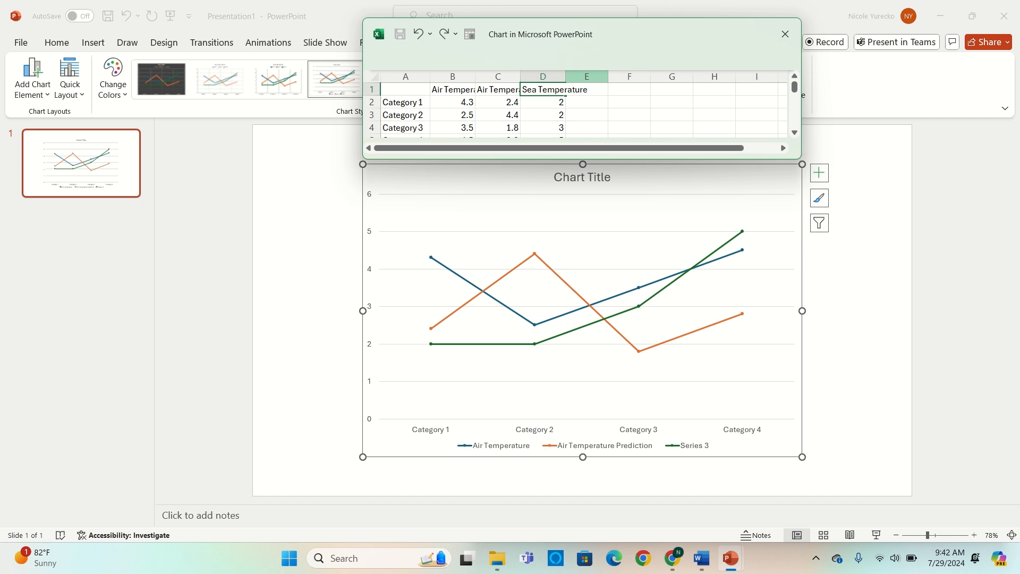
{"action": "left_click", "coordinate": [629, 101]}
{"action": "left_click", "coordinate": [587, 90]}
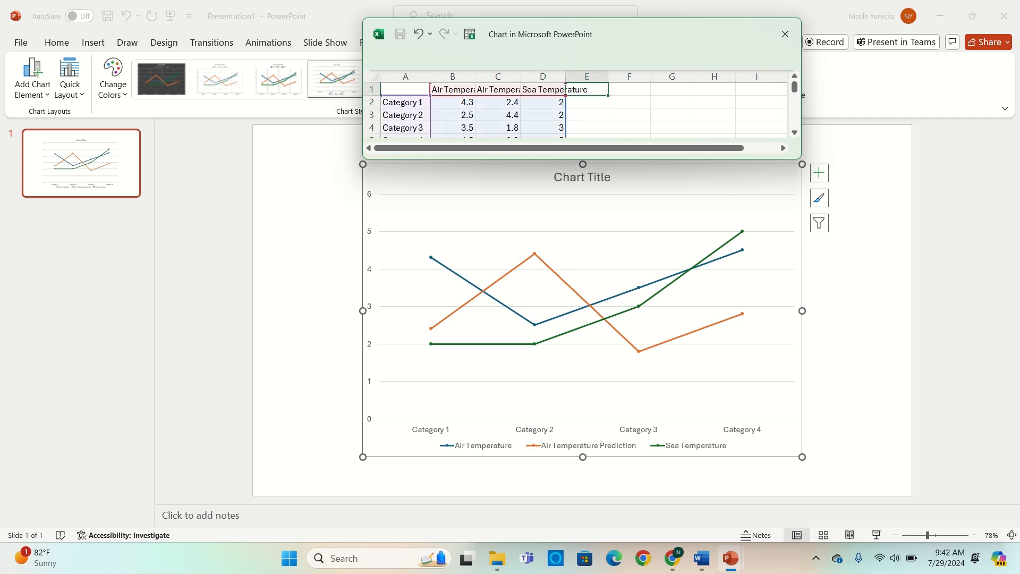
{"action": "type", "text": "Sea T"}
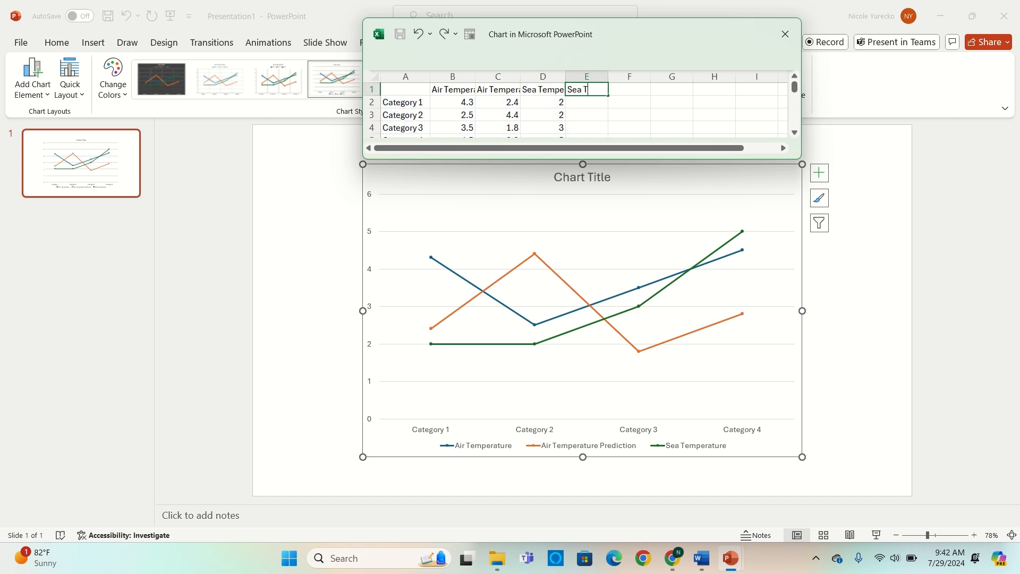
{"action": "type", "text": "emperature Prediction"}
- Replace the four category labels in column A with the years 1925, 1930, 1935 and 2020
{"action": "scroll", "coordinate": [576, 110], "scroll_direction": "down", "scroll_amount": 1}
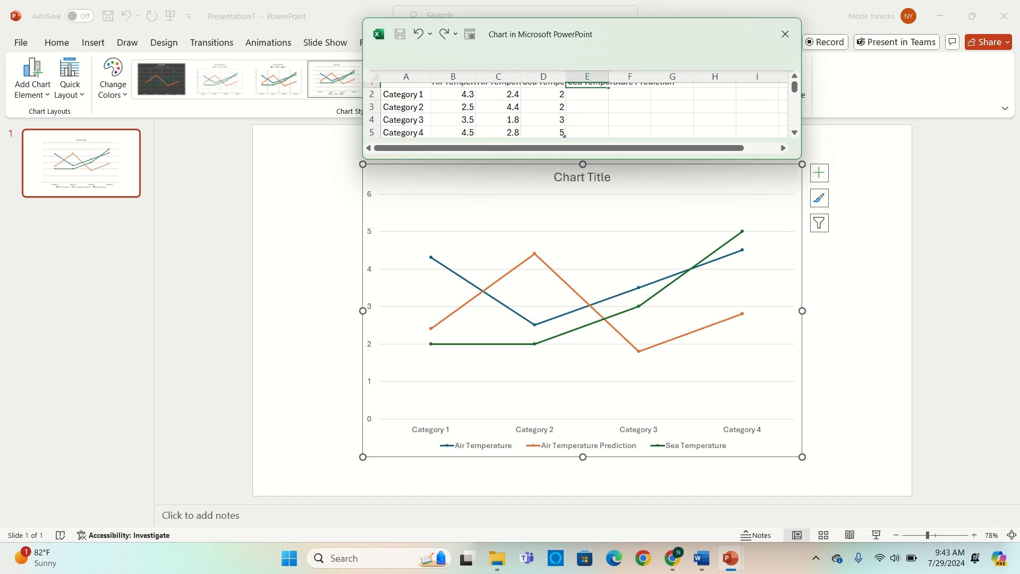
{"action": "scroll", "coordinate": [577, 110], "scroll_direction": "up", "scroll_amount": 1}
{"action": "double_click", "coordinate": [406, 102]}
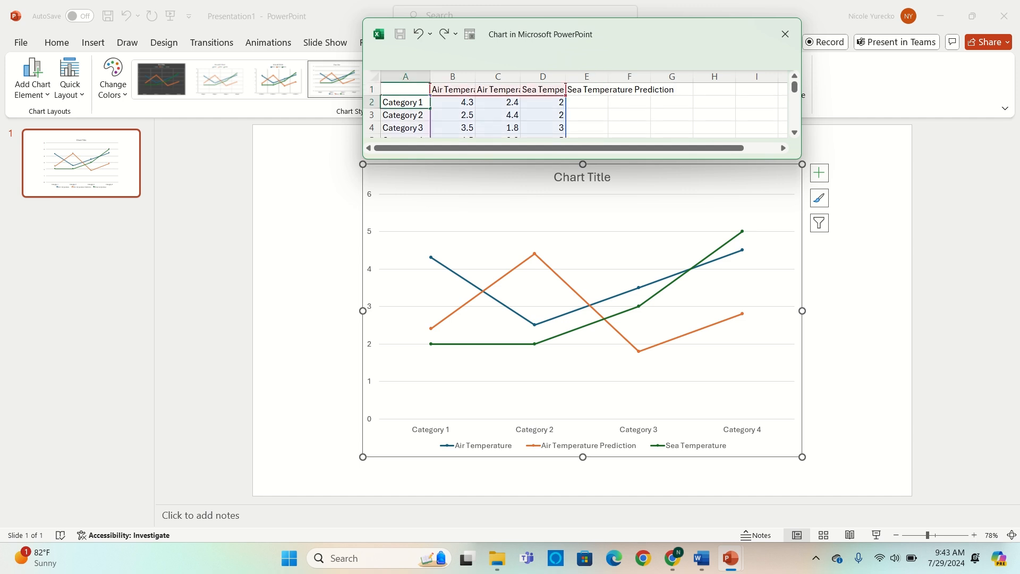
{"action": "left_click_drag", "start_coordinate": [383, 102], "coordinate": [423, 102]}
{"action": "type", "text": "1925"}
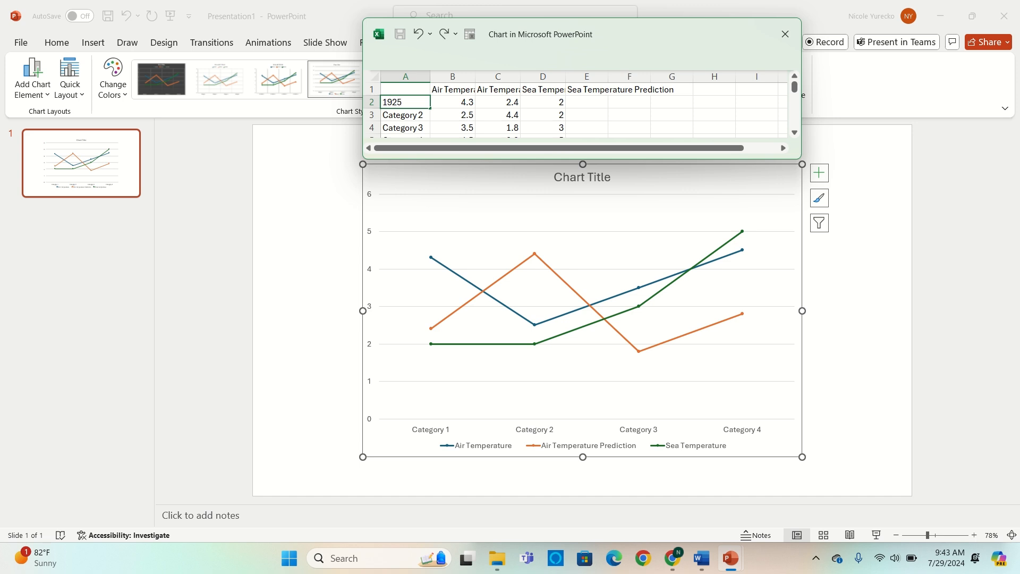
{"action": "key", "text": "Return"}
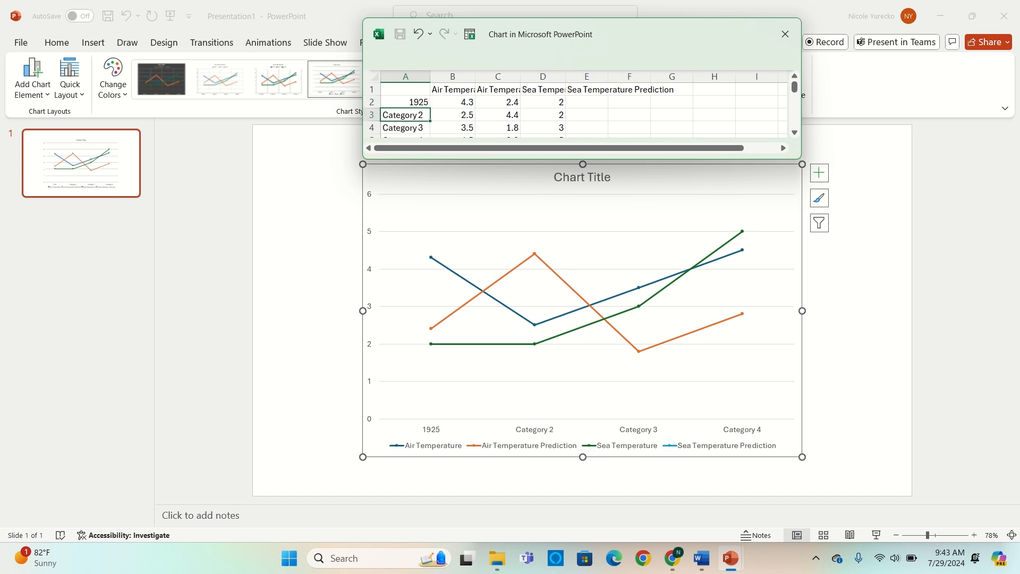
{"action": "type", "text": "1930"}
{"action": "key", "text": "Return"}
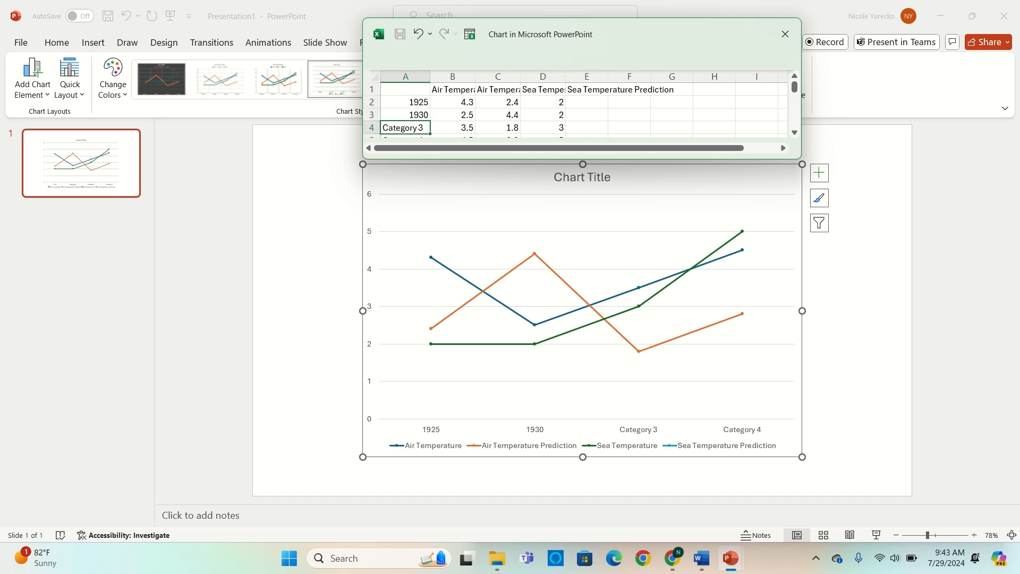
{"action": "type", "text": "1935"}
{"action": "key", "text": "Return"}
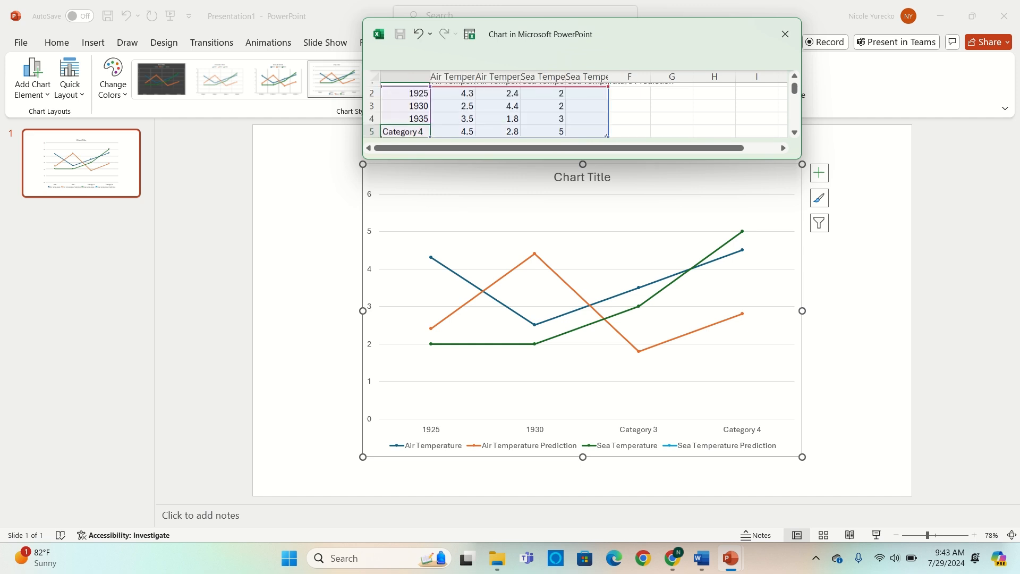
{"action": "type", "text": "2020"}
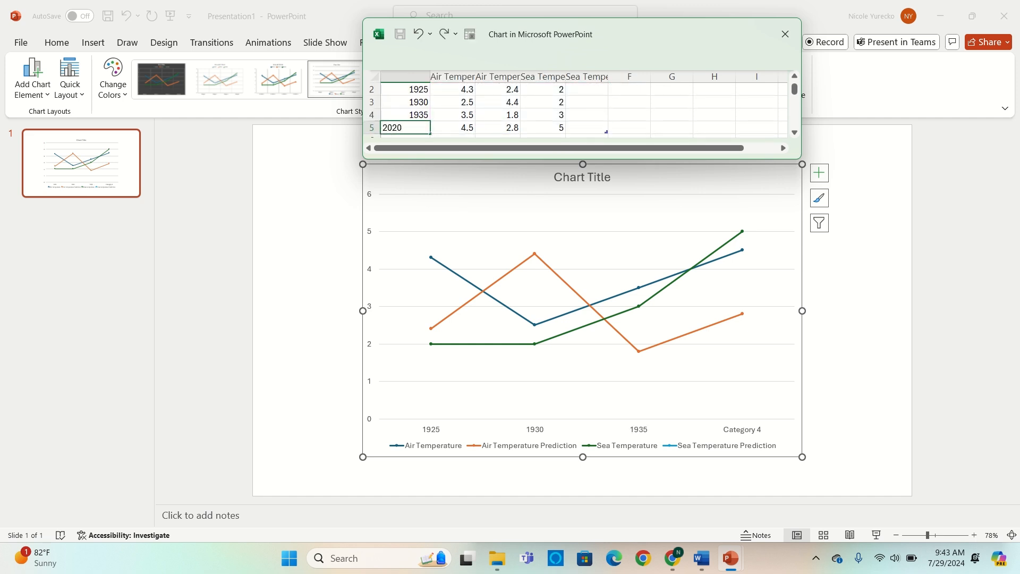
{"action": "key", "text": "Return"}
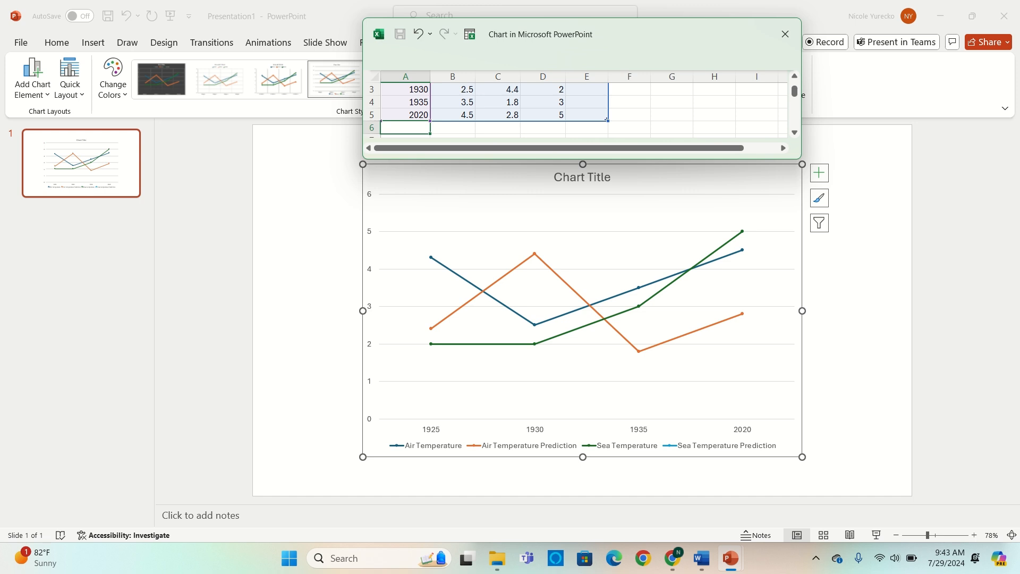
- Add three more category rows below 2020, labelled 2025, 2025 and 2050
{"action": "type", "text": "2025"}
{"action": "key", "text": "Return"}
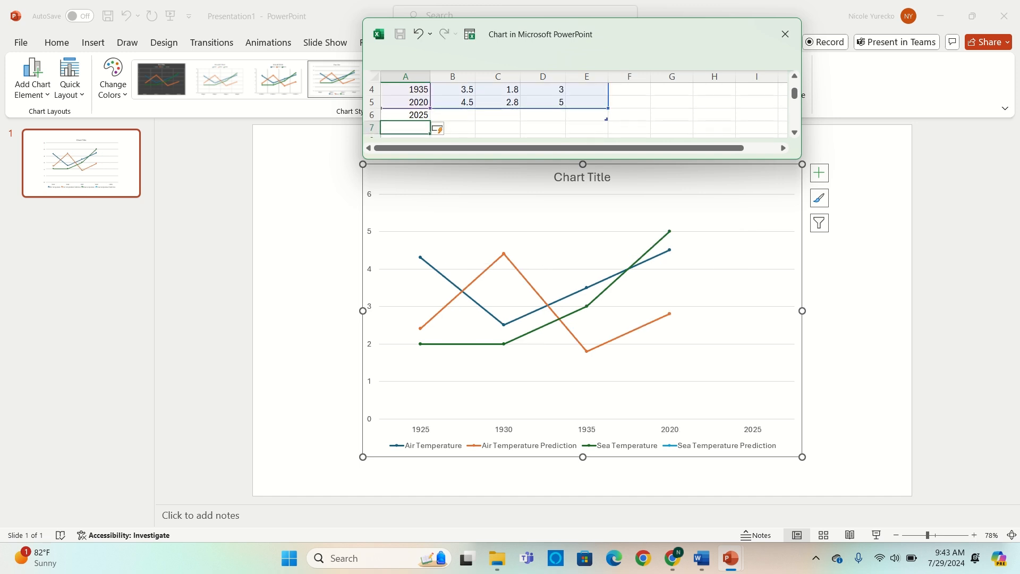
{"action": "type", "text": "2025"}
{"action": "key", "text": "Return"}
{"action": "type", "text": "2"}
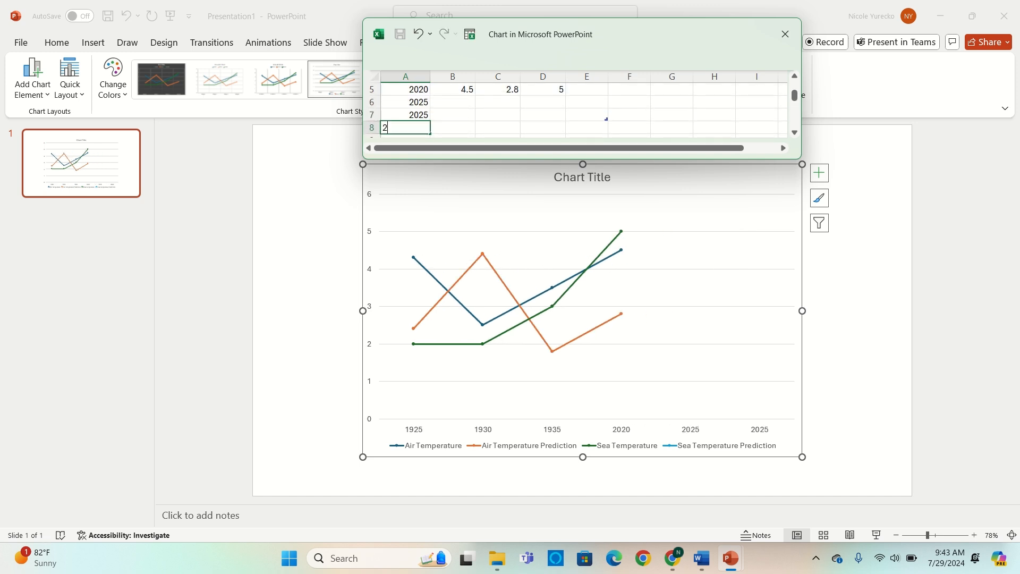
{"action": "type", "text": "050"}
{"action": "key", "text": "Tab"}
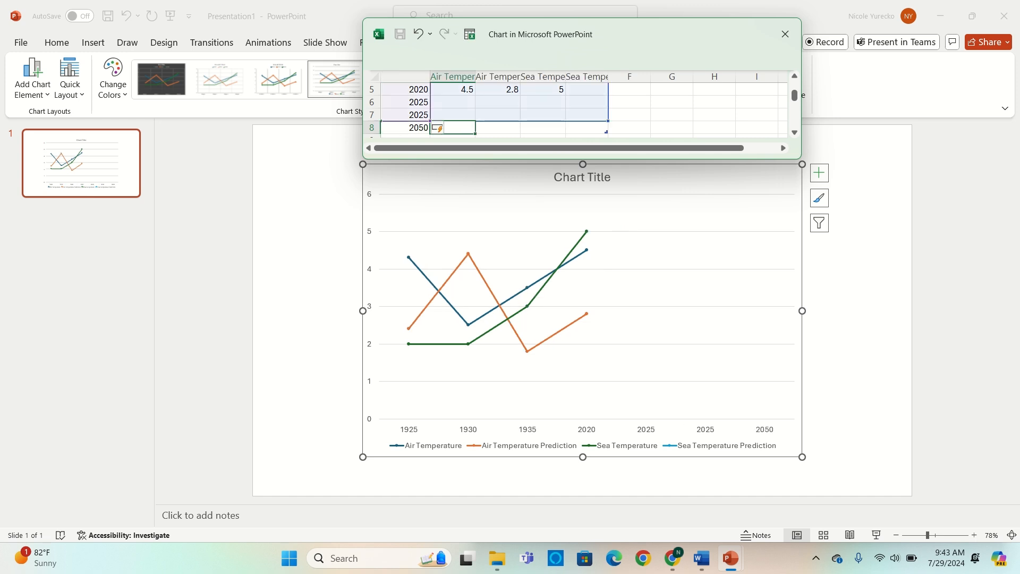
- Set the Air Temperature values to 83 for 1925, 83.5 for 1930, 82 for 1935 and 91 for 2020
{"action": "key", "text": "Up"}
{"action": "key", "text": "Up"}
{"action": "key", "text": "Up"}
{"action": "key", "text": "Up"}
{"action": "key", "text": "Up"}
{"action": "key", "text": "Up"}
{"action": "key", "text": "Up"}
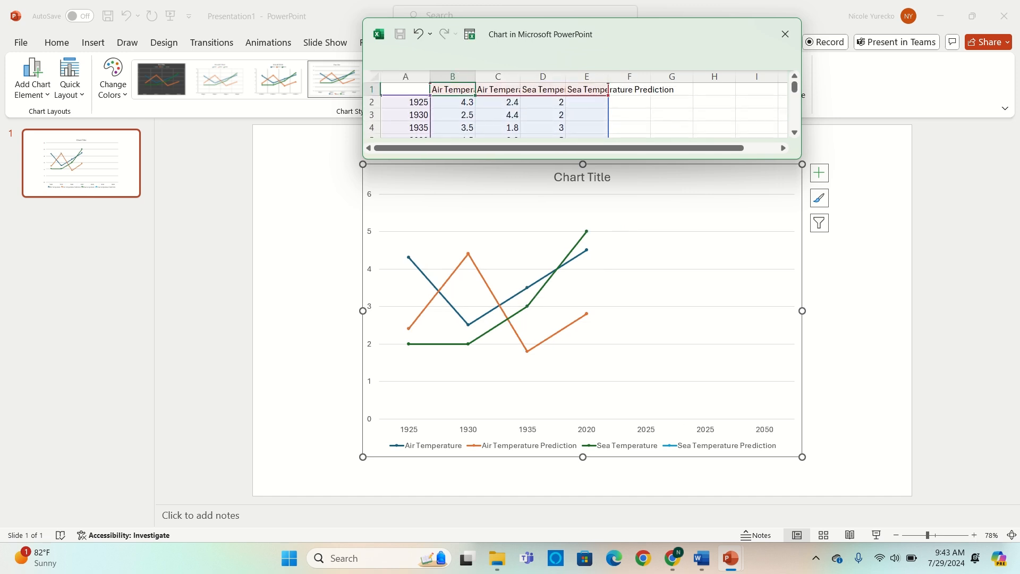
{"action": "key", "text": "Down"}
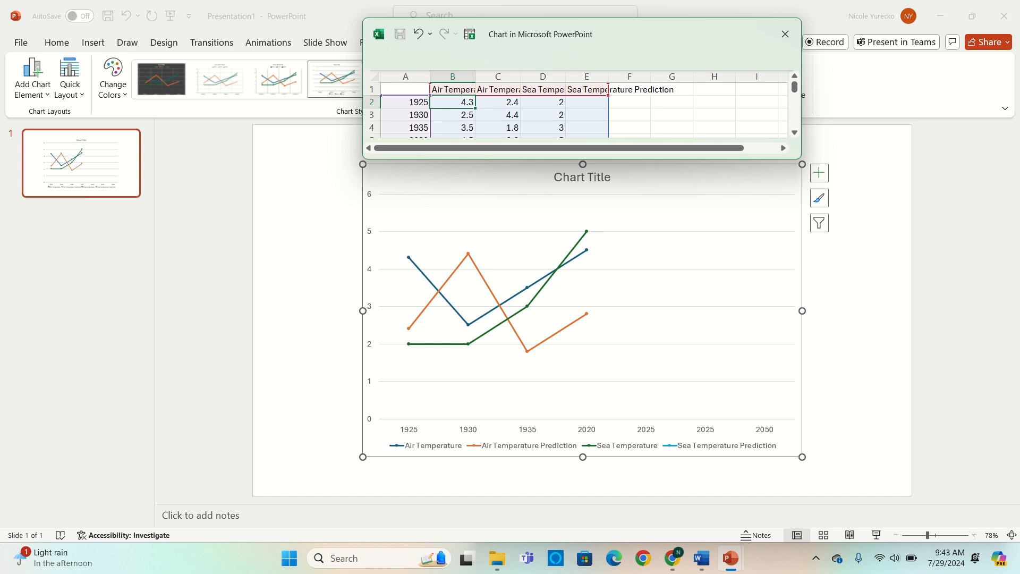
{"action": "type", "text": "83"}
{"action": "key", "text": "Return"}
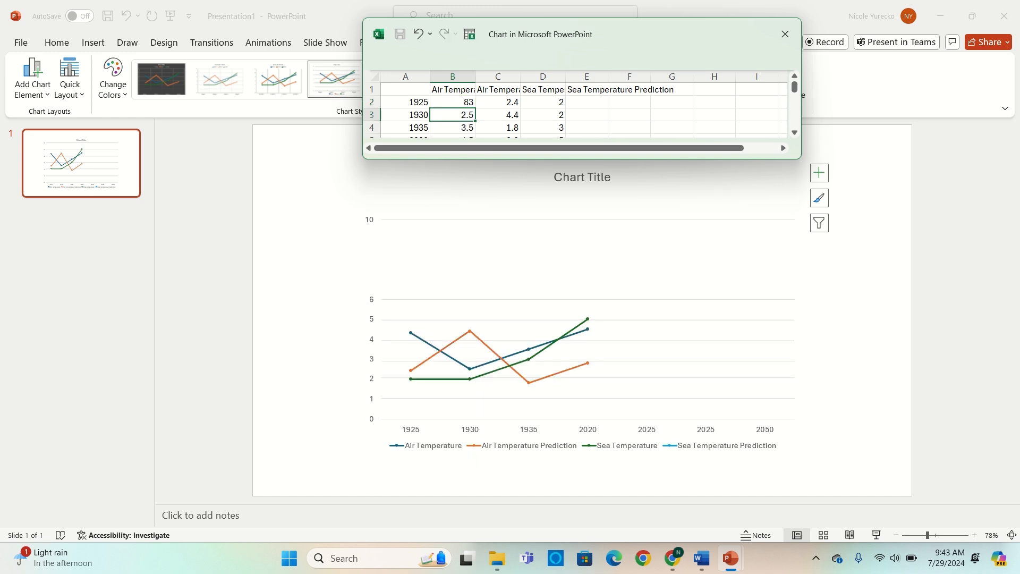
{"action": "type", "text": "83.5"}
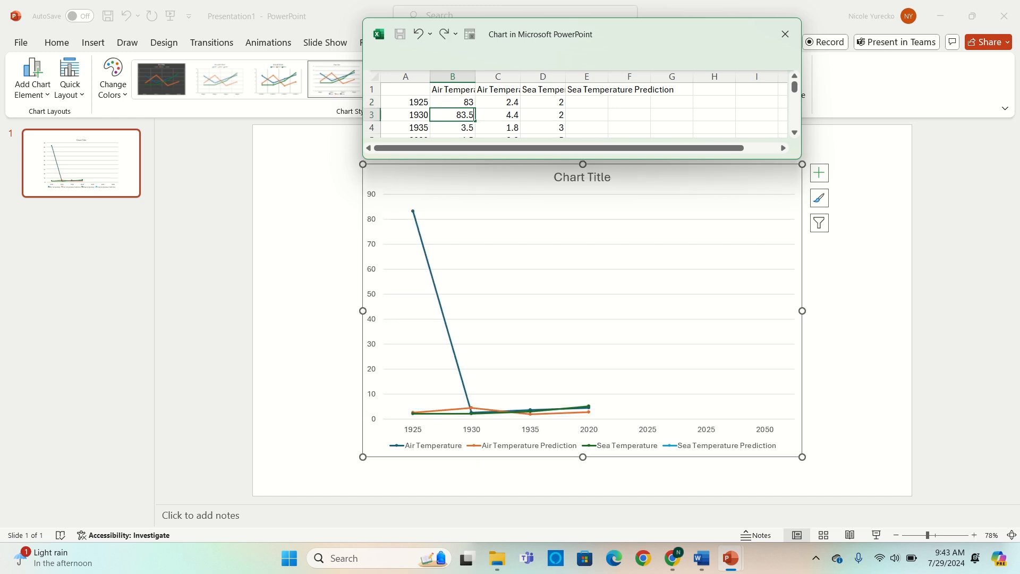
{"action": "key", "text": "Return"}
{"action": "type", "text": "82"}
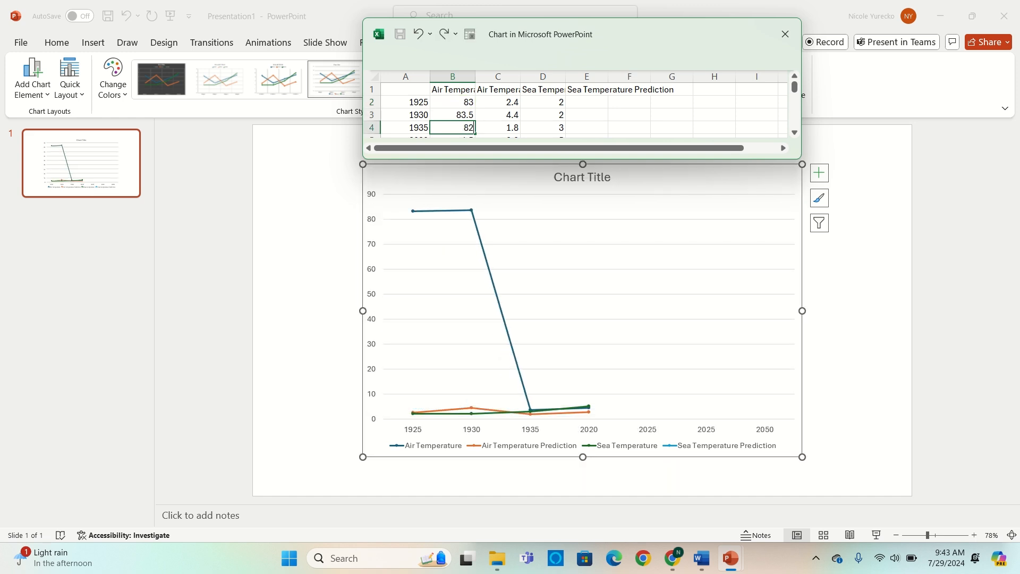
{"action": "key", "text": "Return"}
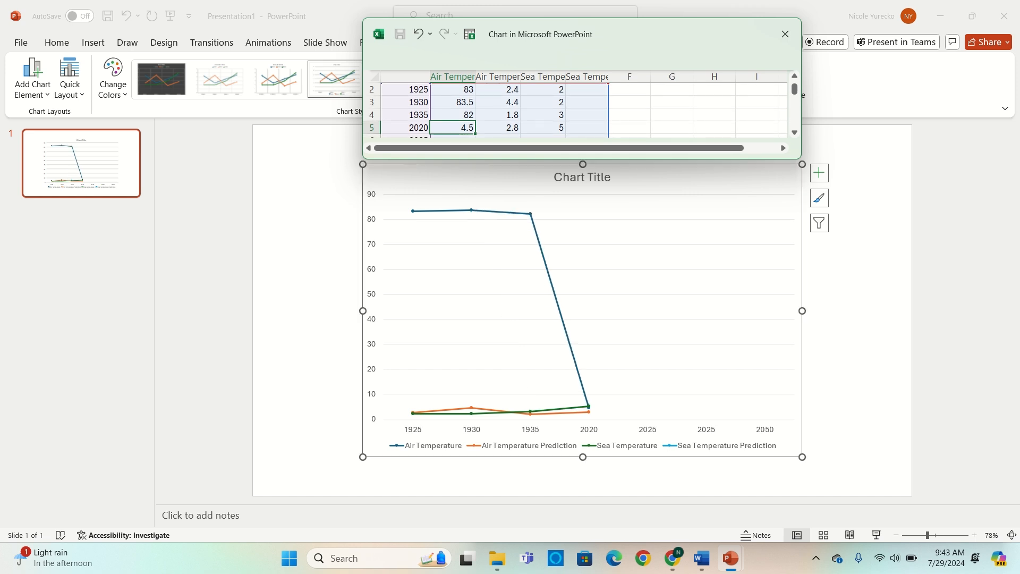
{"action": "type", "text": "91"}
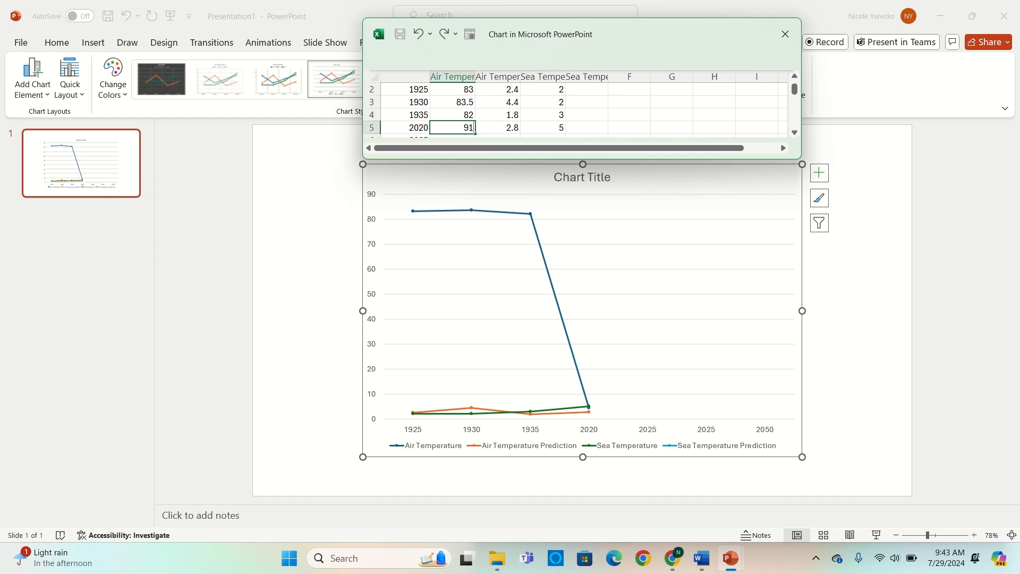
{"action": "key", "text": "Return"}
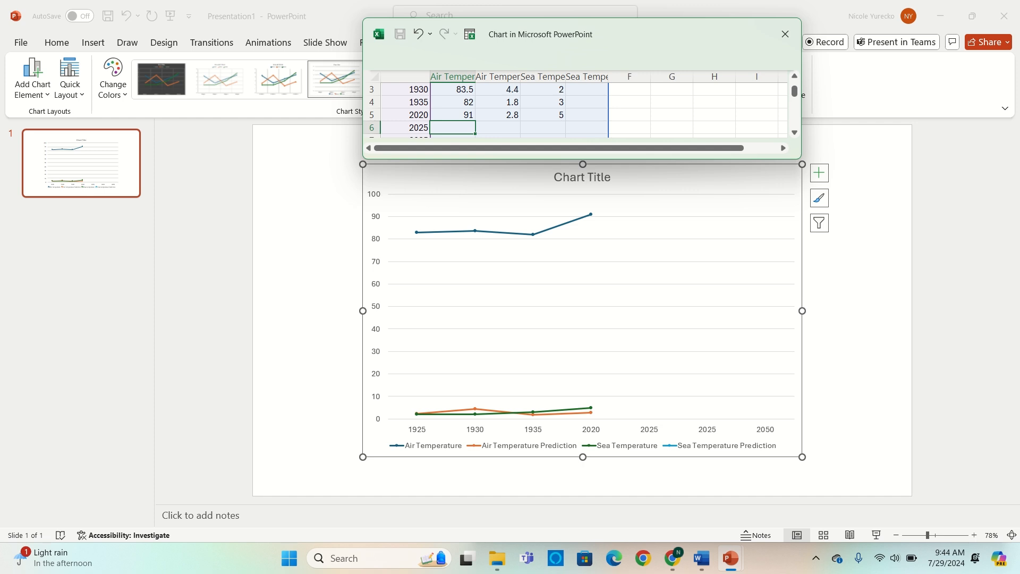
- Clear the Air Temperature Prediction values for 1925, 1930 and 1935 in the chart data
{"action": "left_click", "coordinate": [453, 115]}
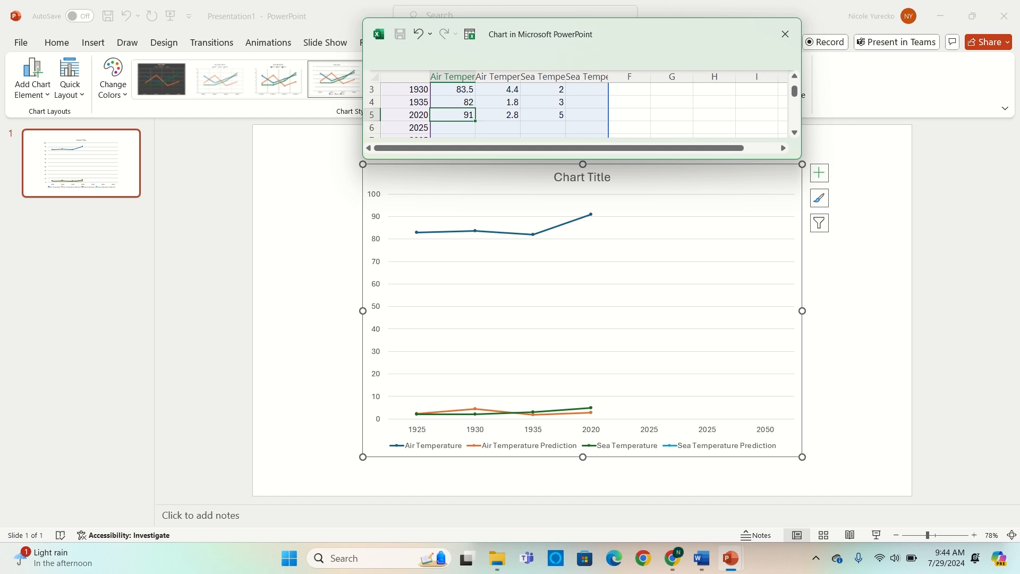
{"action": "key", "text": "Right"}
{"action": "key", "text": "Up"}
{"action": "key", "text": "Up"}
{"action": "key", "text": "Up"}
{"action": "key", "text": "Up"}
{"action": "key", "text": "Down"}
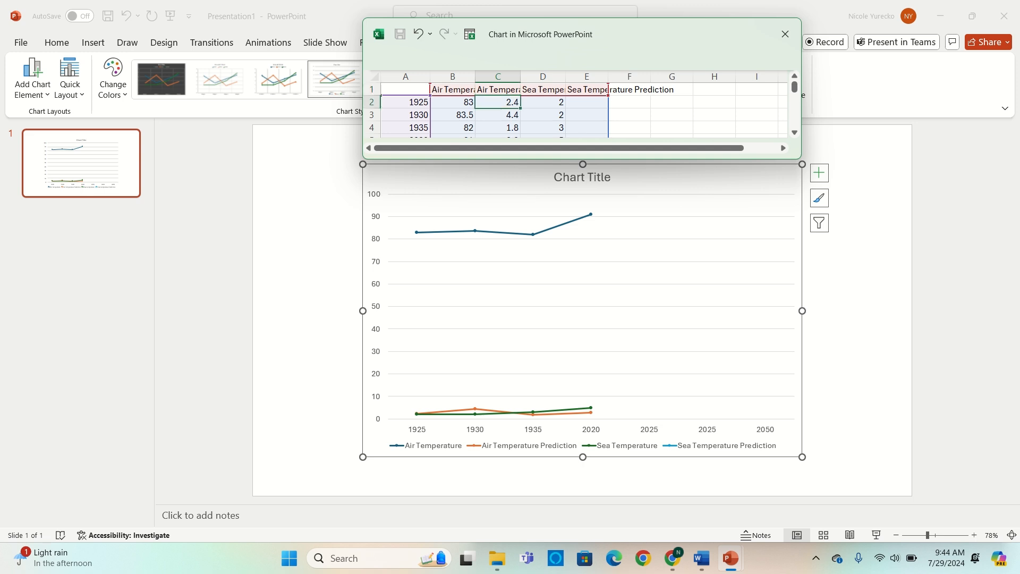
{"action": "key", "text": "Down"}
{"action": "key", "text": "Down"}
{"action": "key", "text": "Down"}
{"action": "key", "text": "Down"}
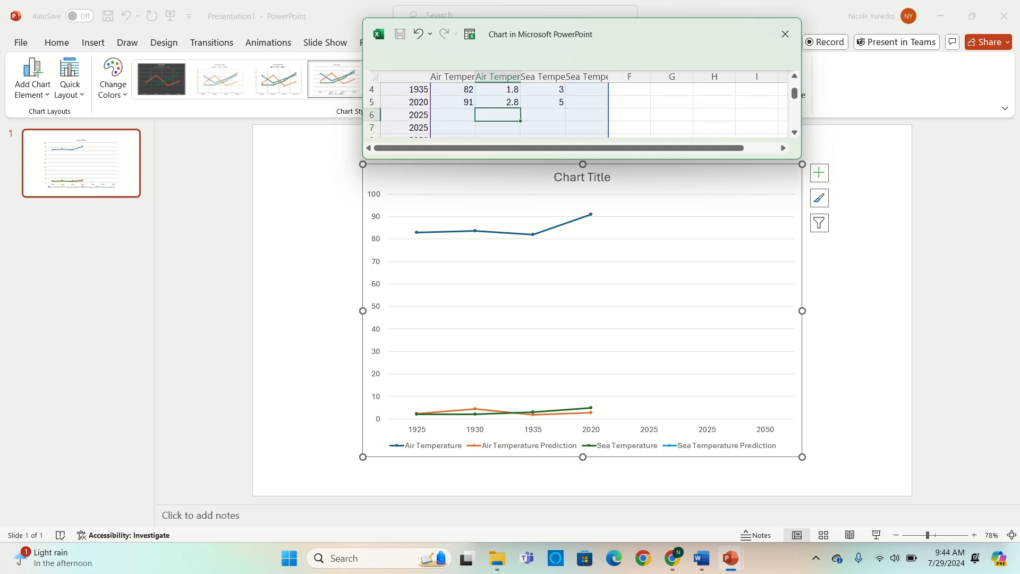
{"action": "key", "text": "Up"}
{"action": "key", "text": "Up"}
{"action": "key", "text": "Up"}
{"action": "key", "text": "Up"}
{"action": "key", "text": "Up"}
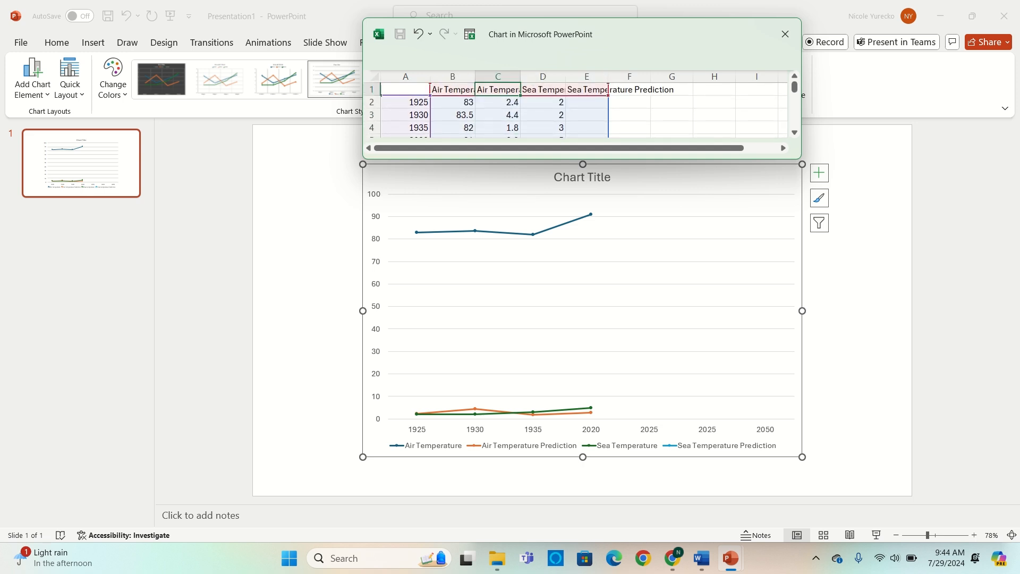
{"action": "key", "text": "Down"}
{"action": "key", "text": "Delete"}
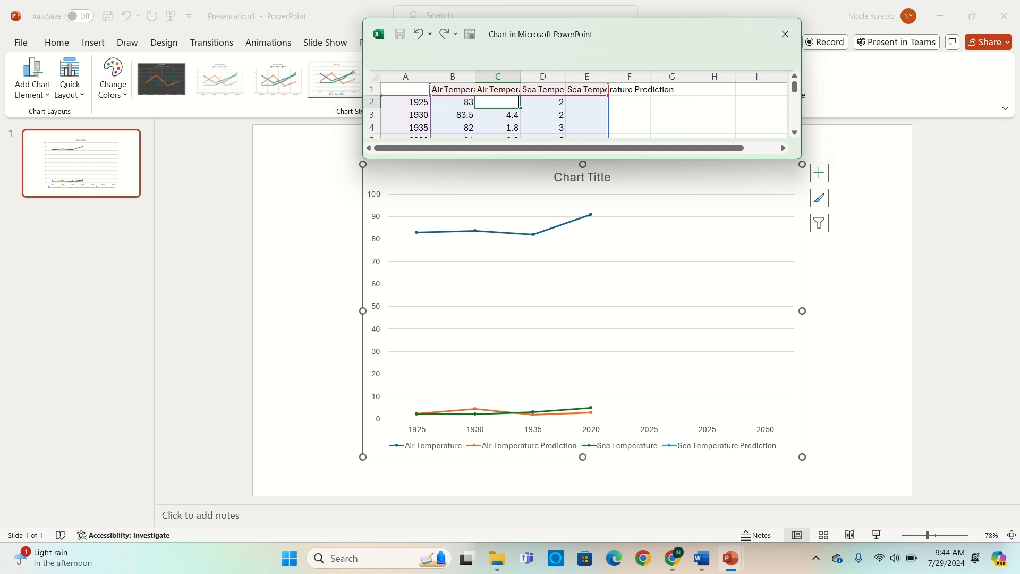
{"action": "key", "text": "Down"}
{"action": "key", "text": "Delete"}
{"action": "key", "text": "Down"}
{"action": "key", "text": "Delete"}
- Set the Air Temperature Prediction values to 91 for 2020, 92 and 93 for the two 2025 rows, and 98 for 2050
{"action": "key", "text": "Down"}
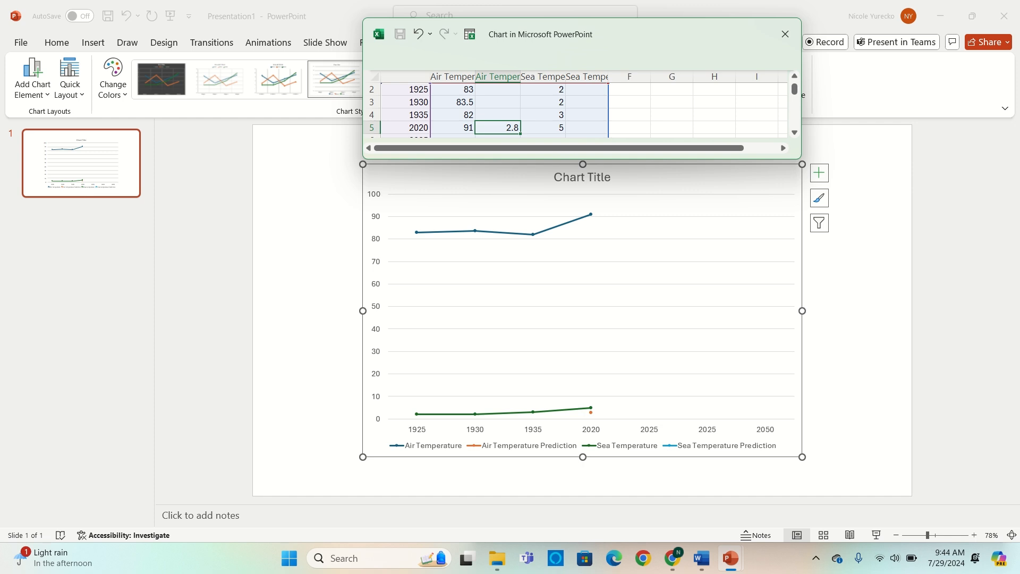
{"action": "type", "text": "91"}
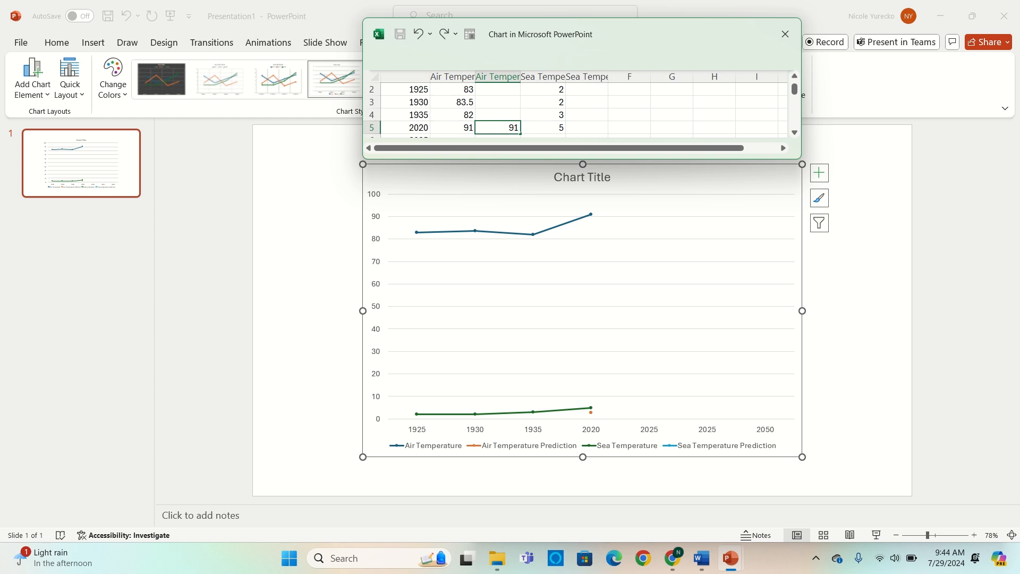
{"action": "key", "text": "Return"}
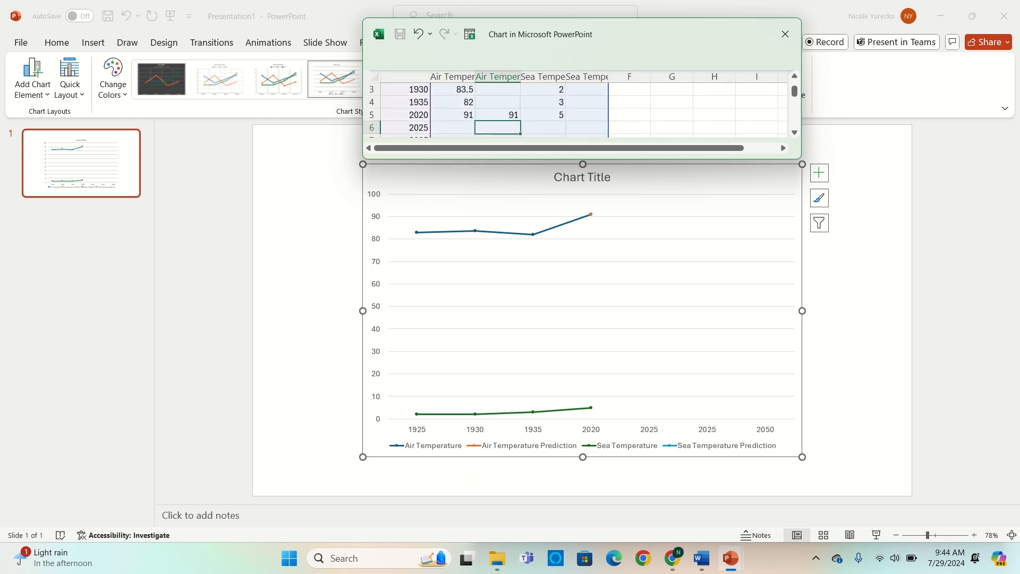
{"action": "type", "text": "92"}
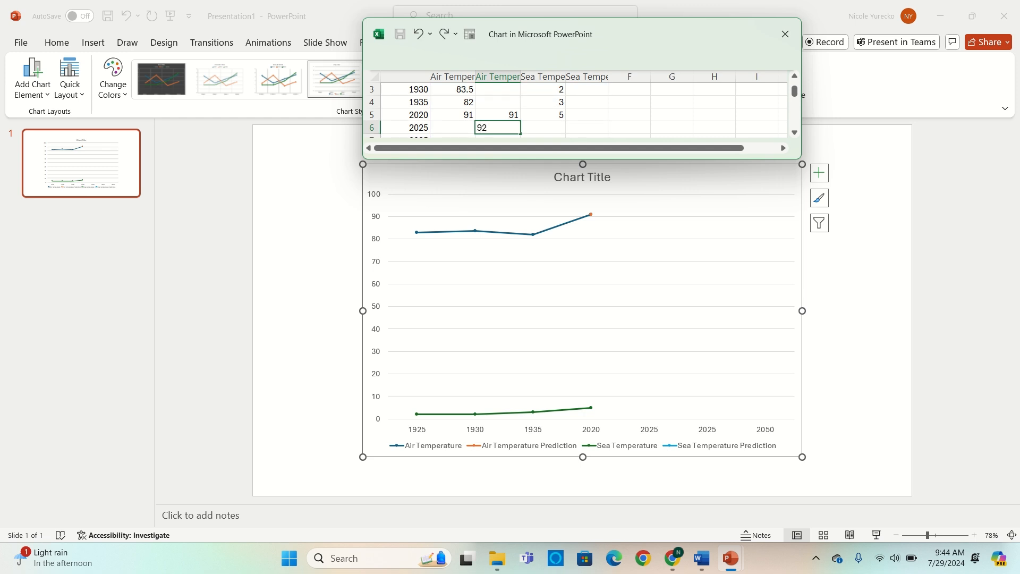
{"action": "key", "text": "Return"}
{"action": "type", "text": "93"}
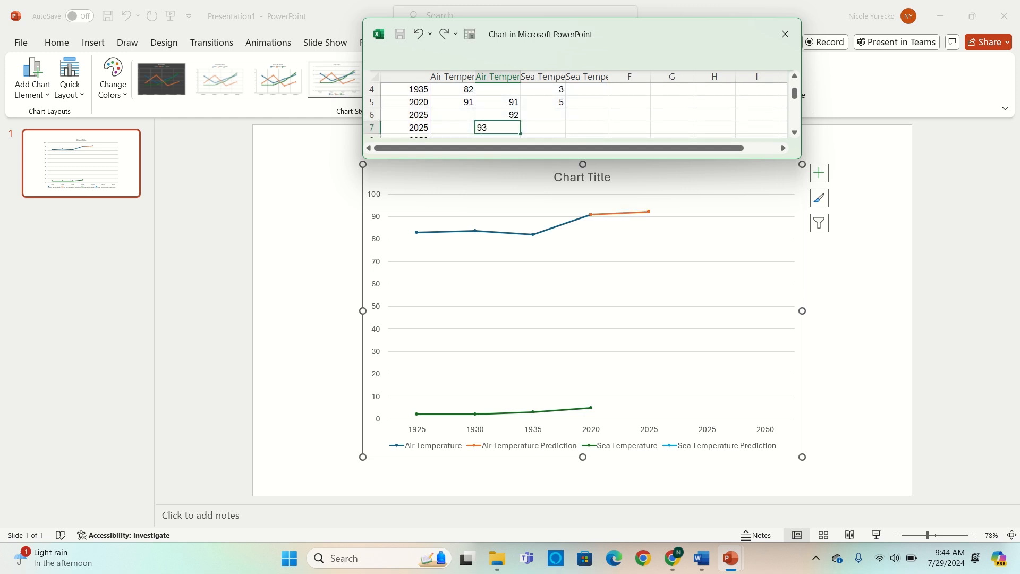
{"action": "key", "text": "Return"}
{"action": "type", "text": "98"}
{"action": "key", "text": "Tab"}
- Set the Sea Temperature values to 73 for 1925, 73.5 for 1930, 72 for 1935 and 81 for 2020
{"action": "key", "text": "Up"}
{"action": "key", "text": "Up"}
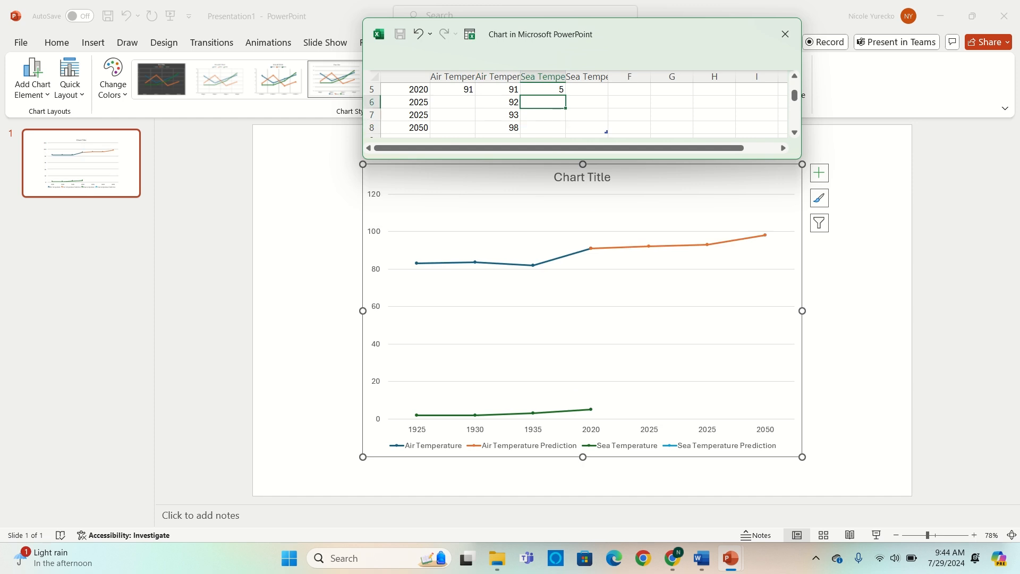
{"action": "key", "text": "Up"}
{"action": "key", "text": "Up"}
{"action": "key", "text": "Up"}
{"action": "key", "text": "Up"}
{"action": "key", "text": "Up"}
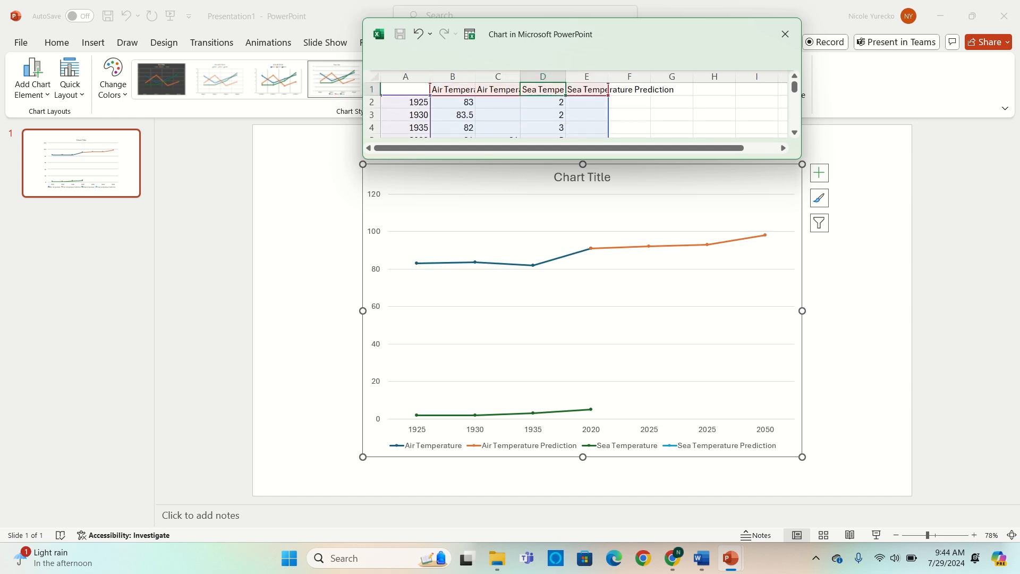
{"action": "key", "text": "Down"}
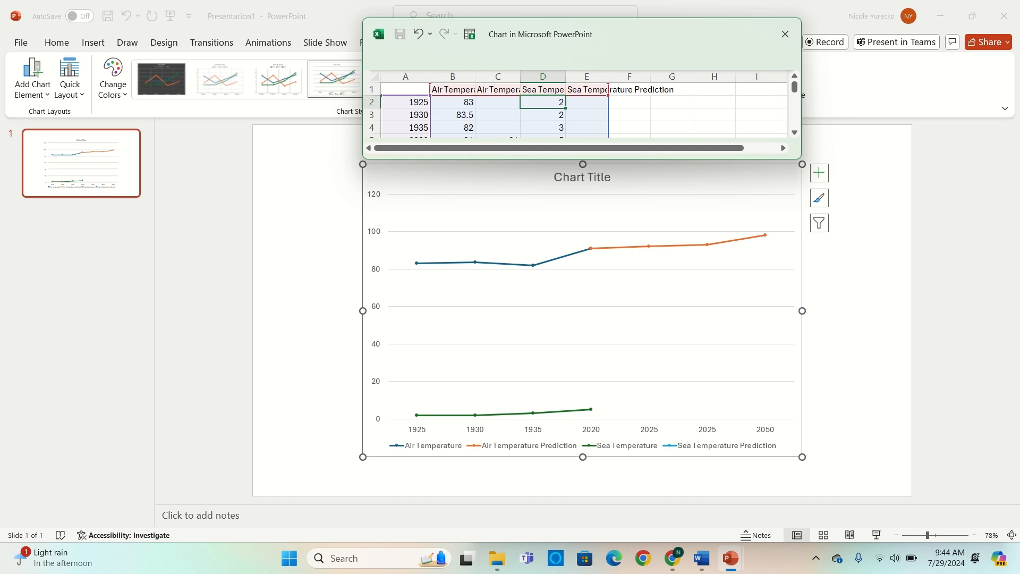
{"action": "type", "text": "73"}
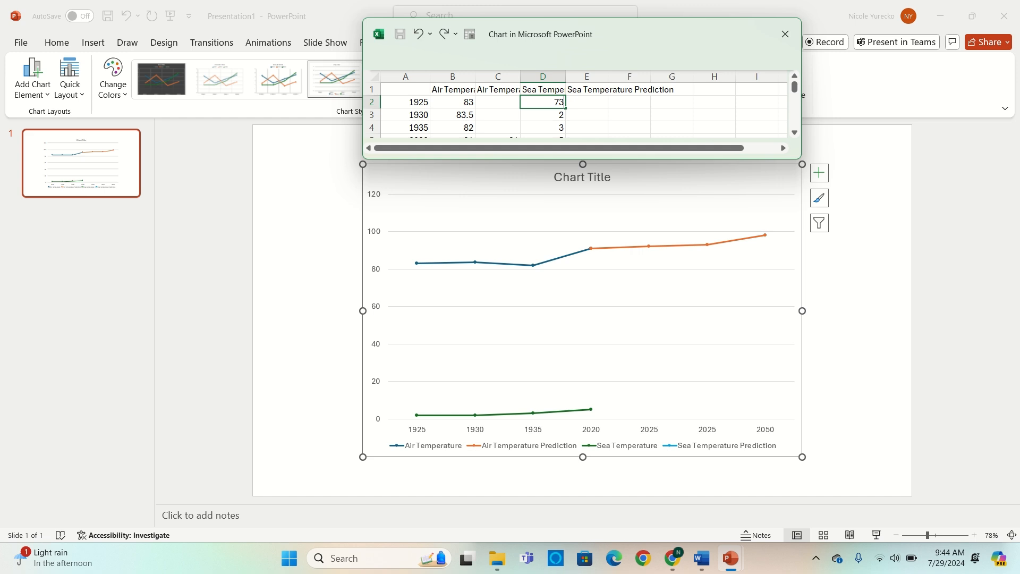
{"action": "key", "text": "Return"}
{"action": "type", "text": "73.5"}
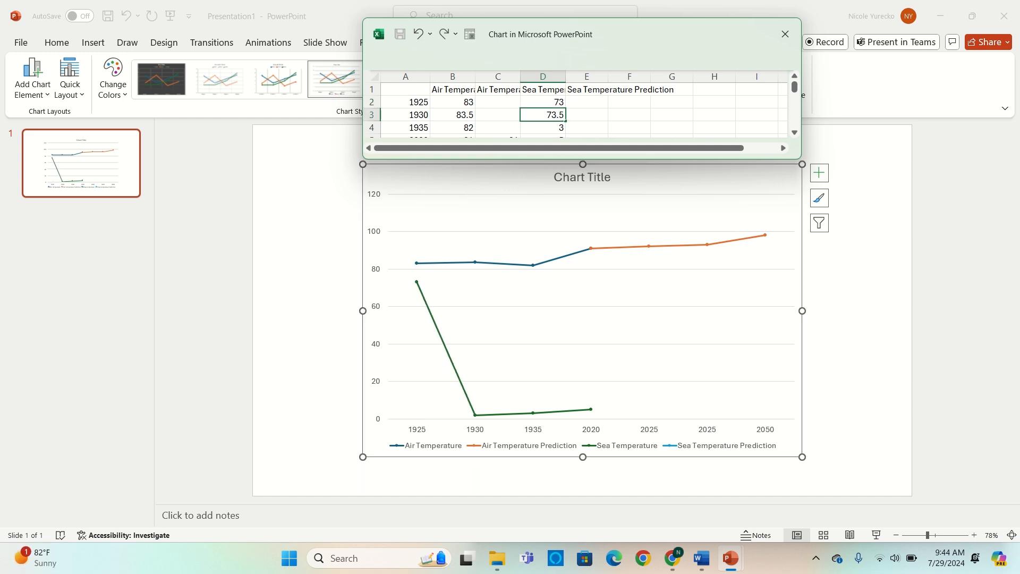
{"action": "key", "text": "Return"}
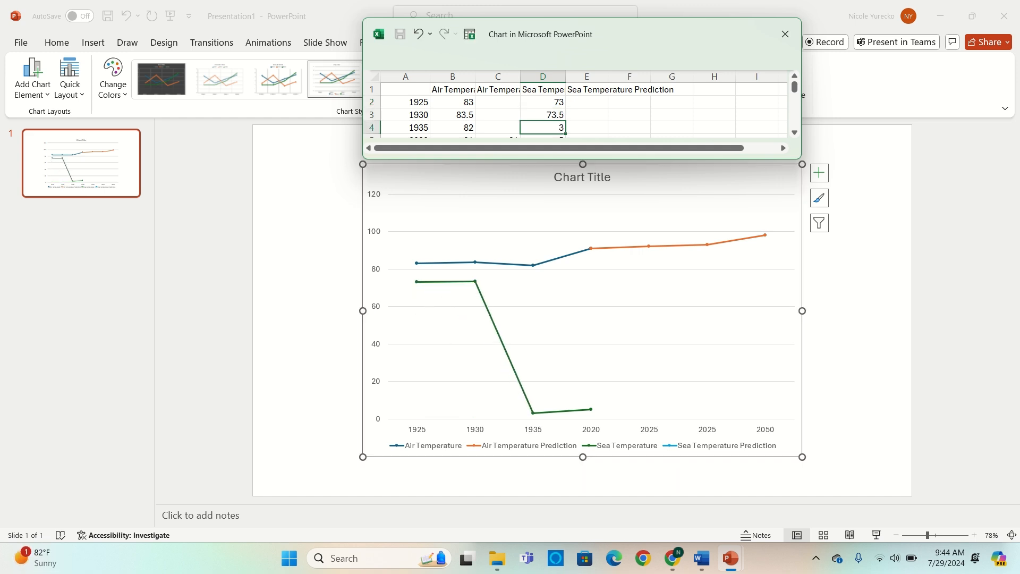
{"action": "type", "text": "72"}
{"action": "key", "text": "Return"}
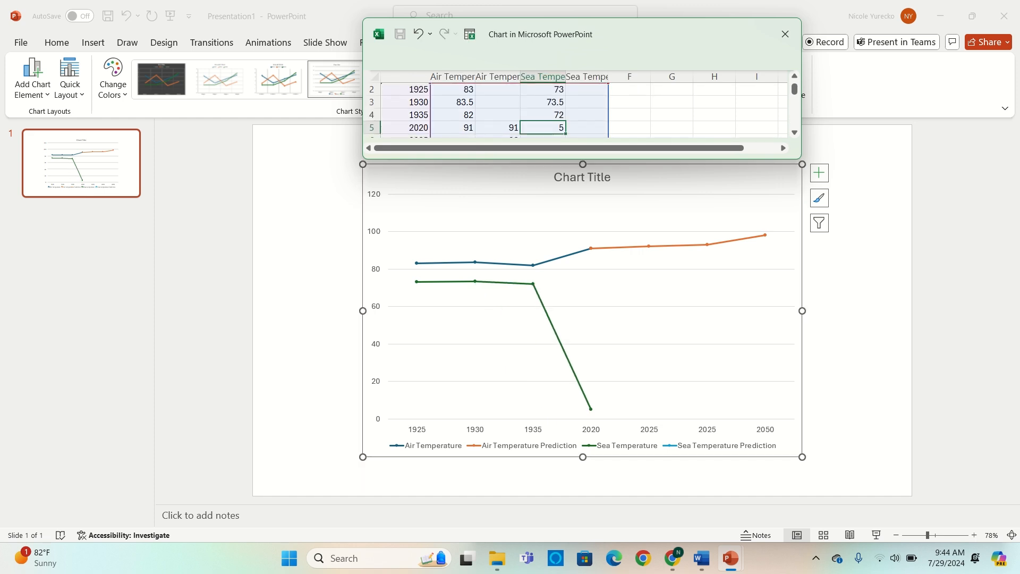
{"action": "type", "text": "81"}
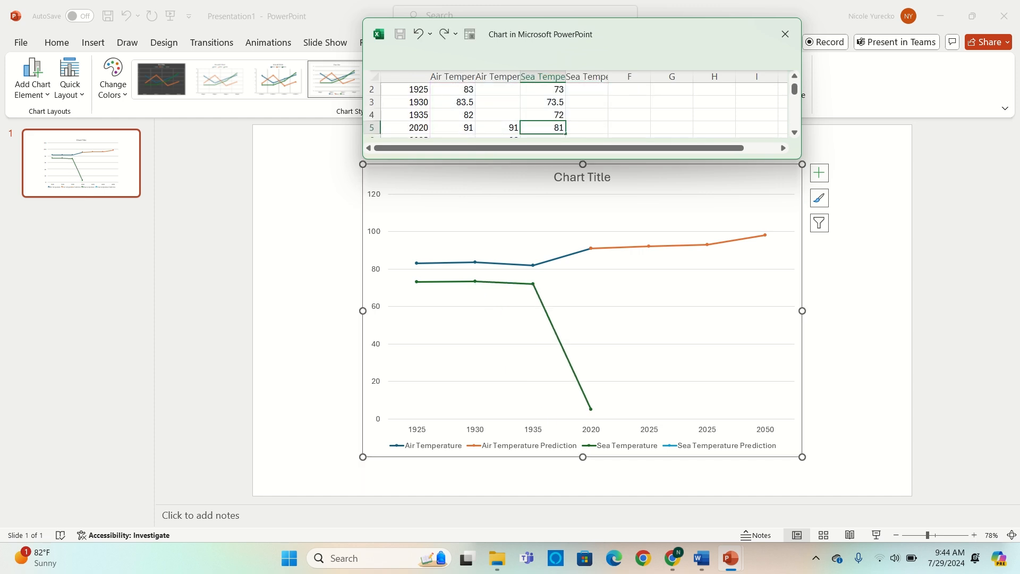
{"action": "key", "text": "Tab"}
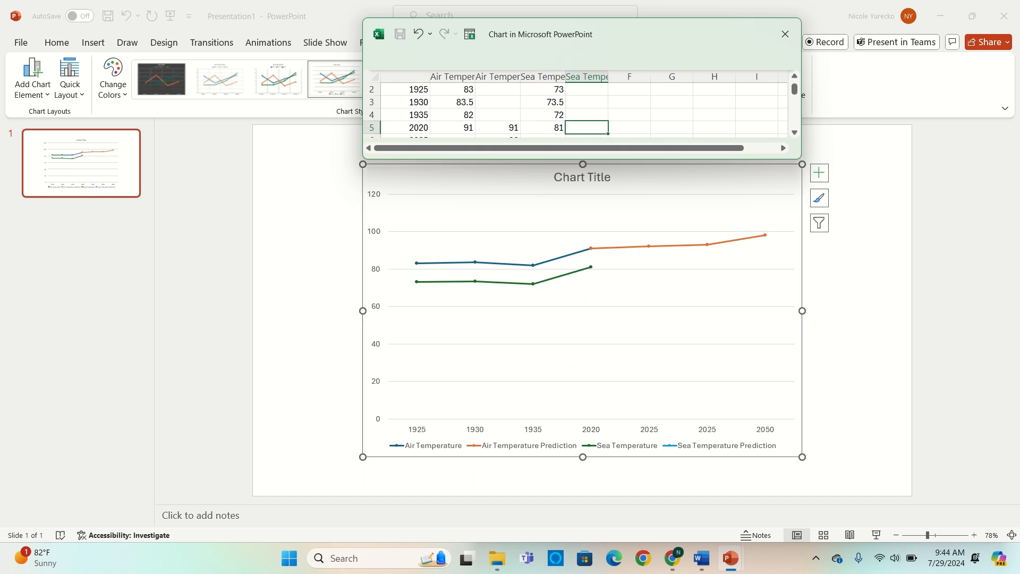
- Enter Sea Temperature Prediction values 81, 82, 83 and 88 for the rows from 2020 through 2050, and close the chart data sheet
{"action": "type", "text": "81"}
{"action": "key", "text": "Return"}
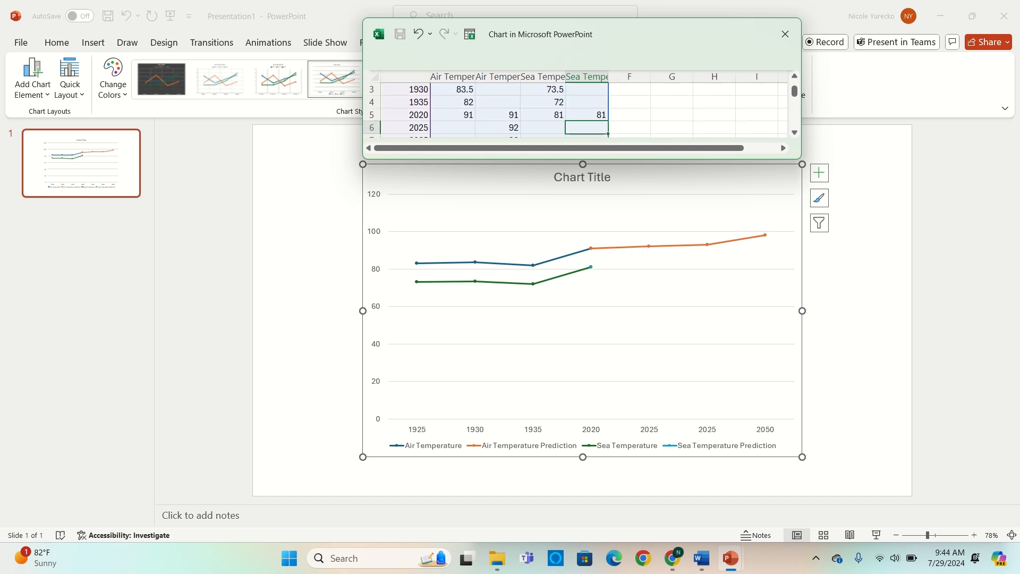
{"action": "type", "text": "82"}
{"action": "key", "text": "Return"}
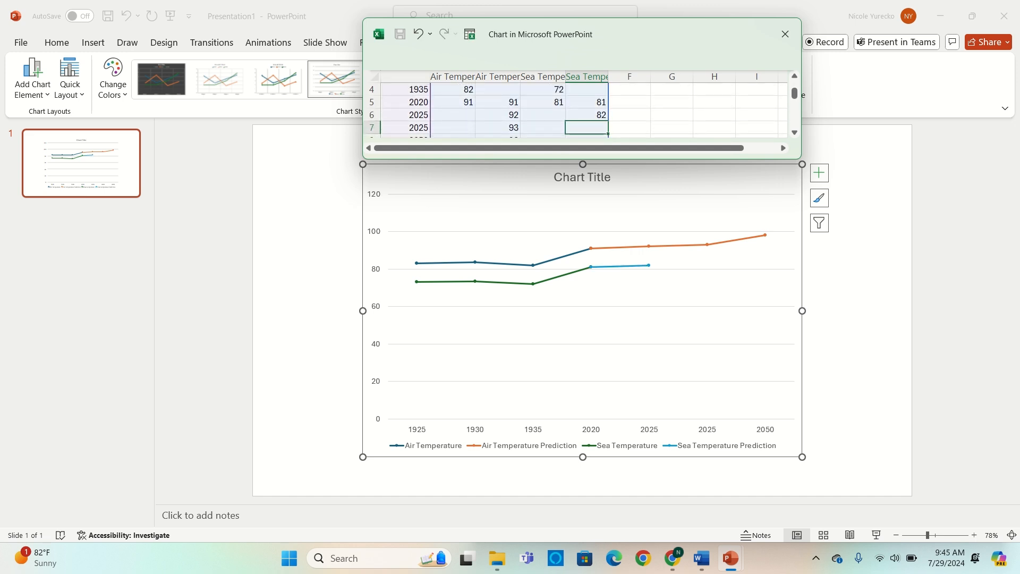
{"action": "type", "text": "83"}
{"action": "key", "text": "Return"}
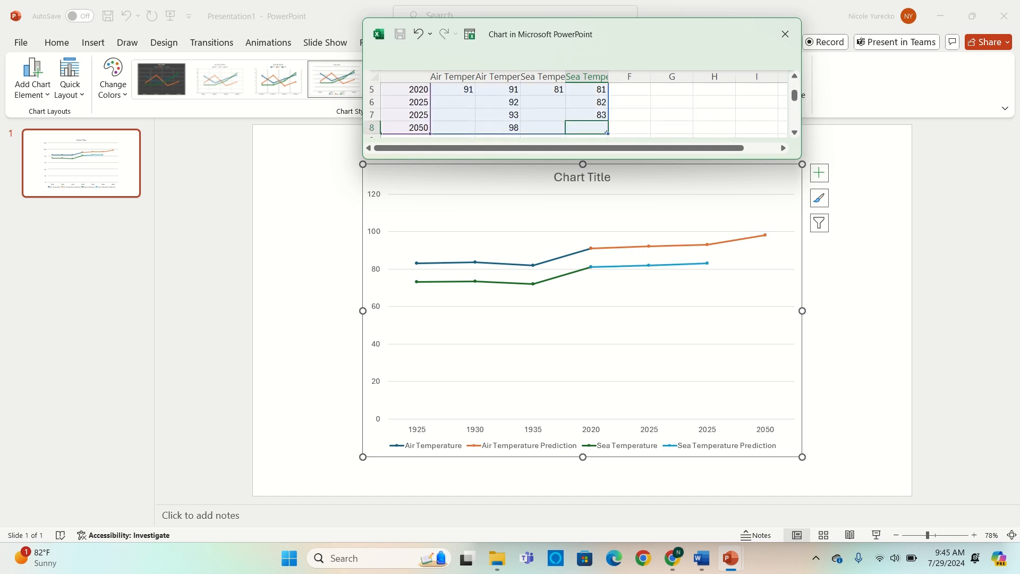
{"action": "type", "text": "88"}
{"action": "key", "text": "Return"}
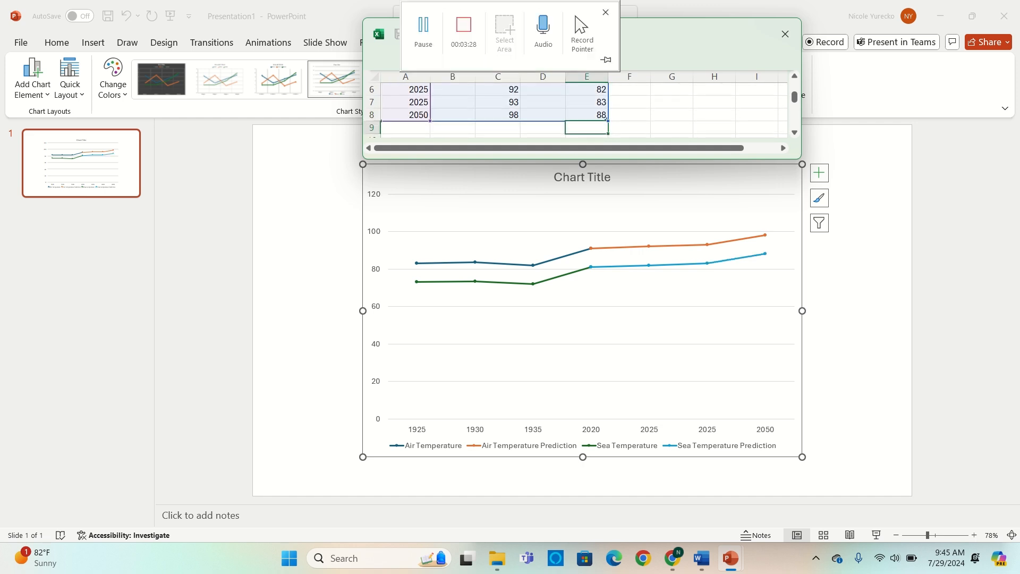
{"action": "left_click", "coordinate": [786, 34]}
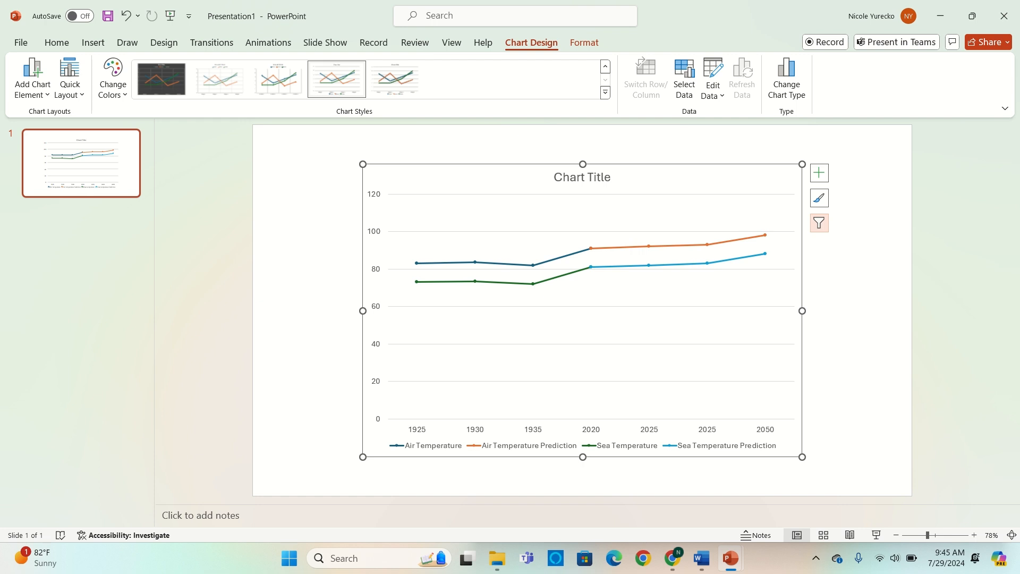
- Recolor the chart with the third Colorful palette, which starts with orange, blue and green
{"action": "left_click", "coordinate": [819, 198]}
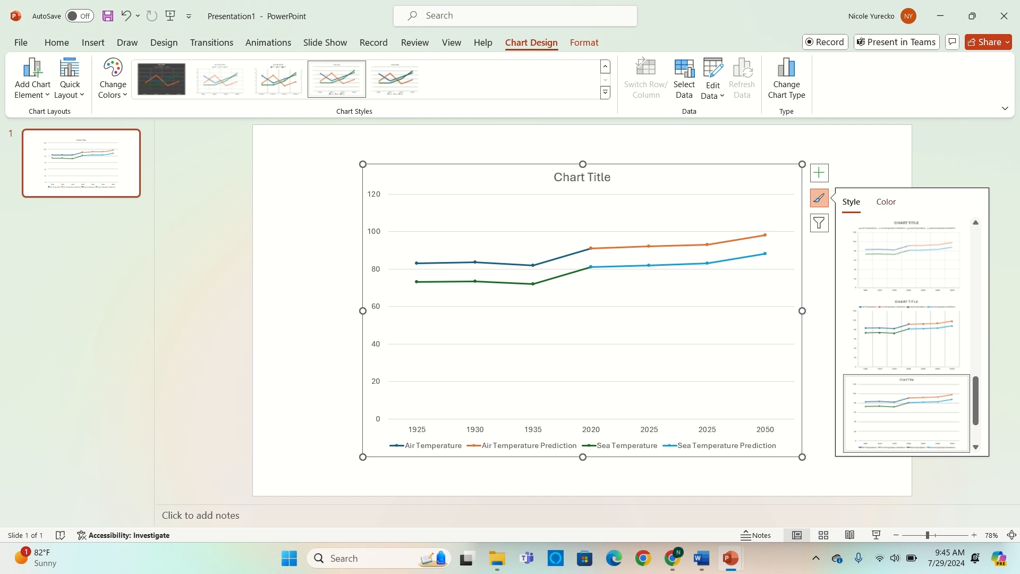
{"action": "left_click", "coordinate": [886, 202]}
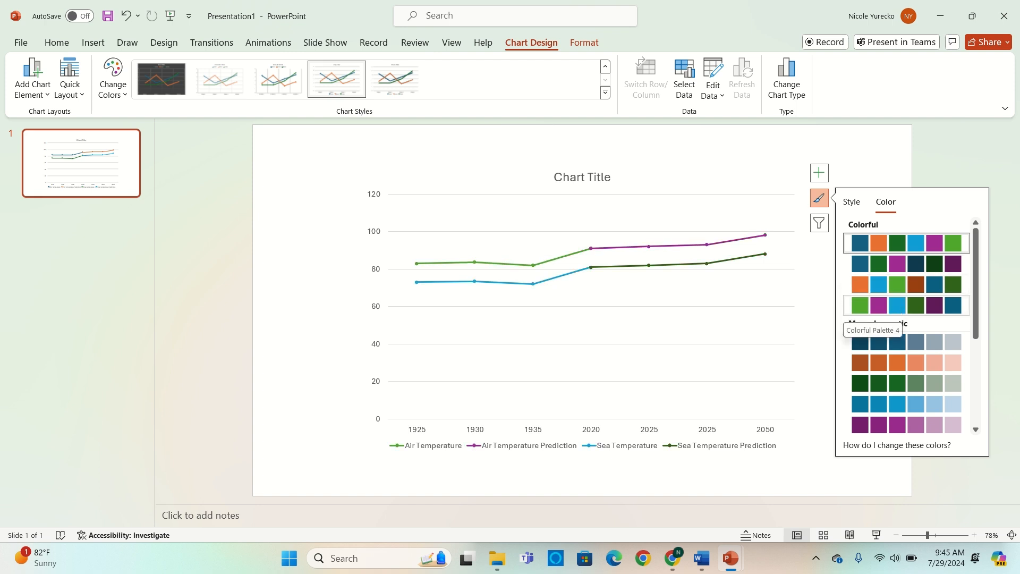
{"action": "left_click", "coordinate": [872, 284]}
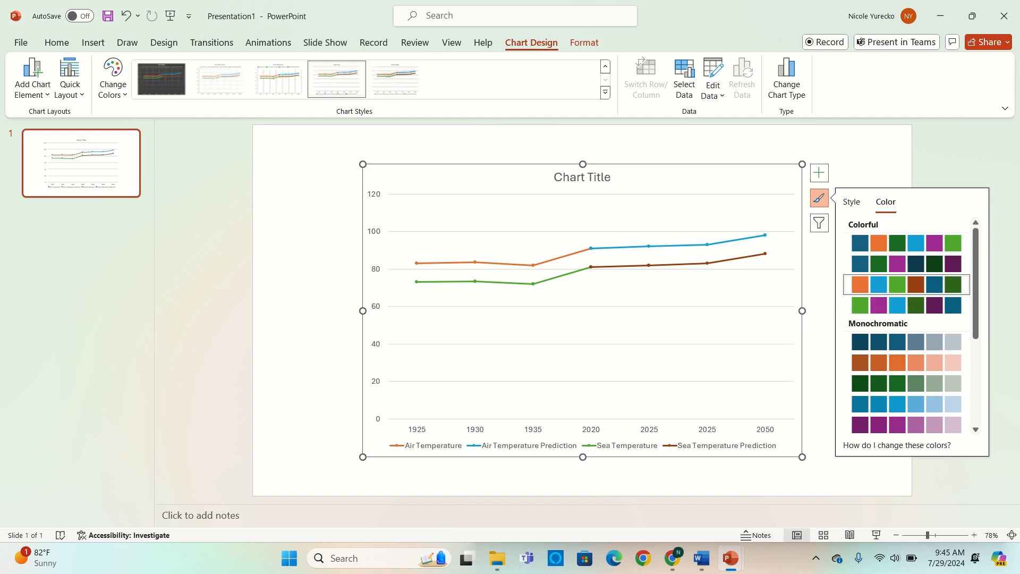
- Replace the chart title with "Air and Sea Temperature" and deselect the chart
{"action": "double_click", "coordinate": [585, 179]}
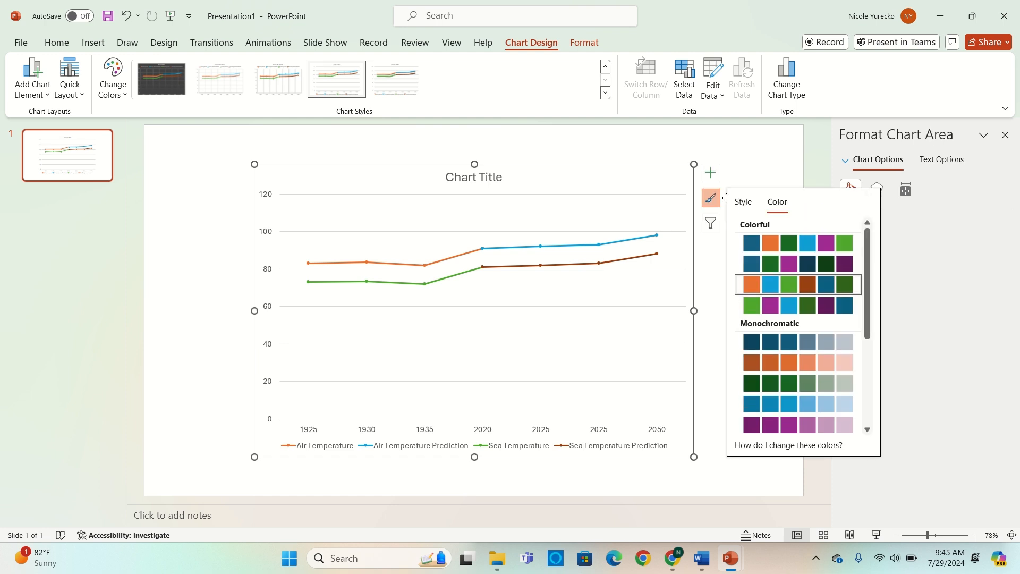
{"action": "left_click", "coordinate": [486, 177]}
{"action": "triple_click", "coordinate": [486, 178]}
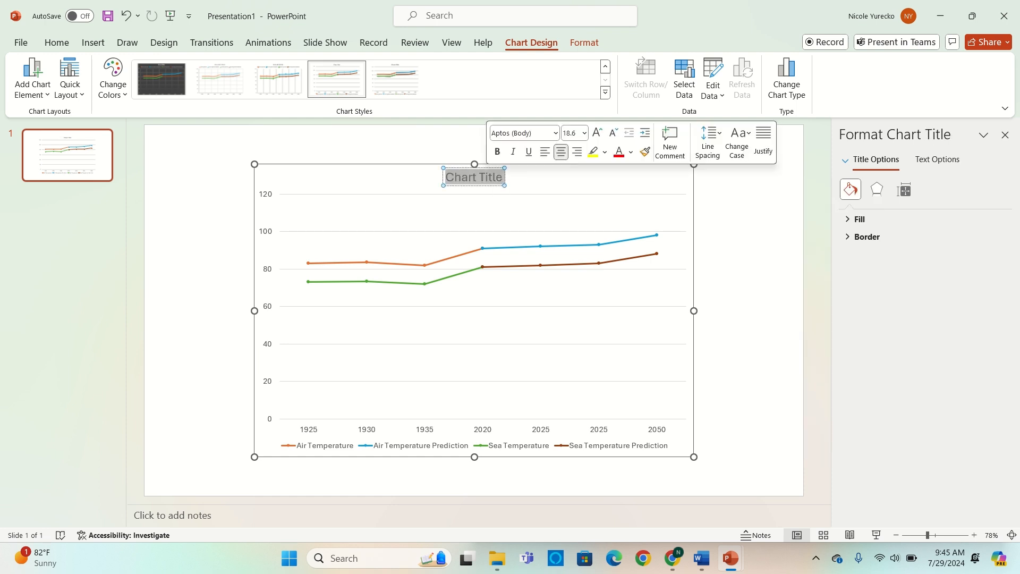
{"action": "type", "text": "Air an"}
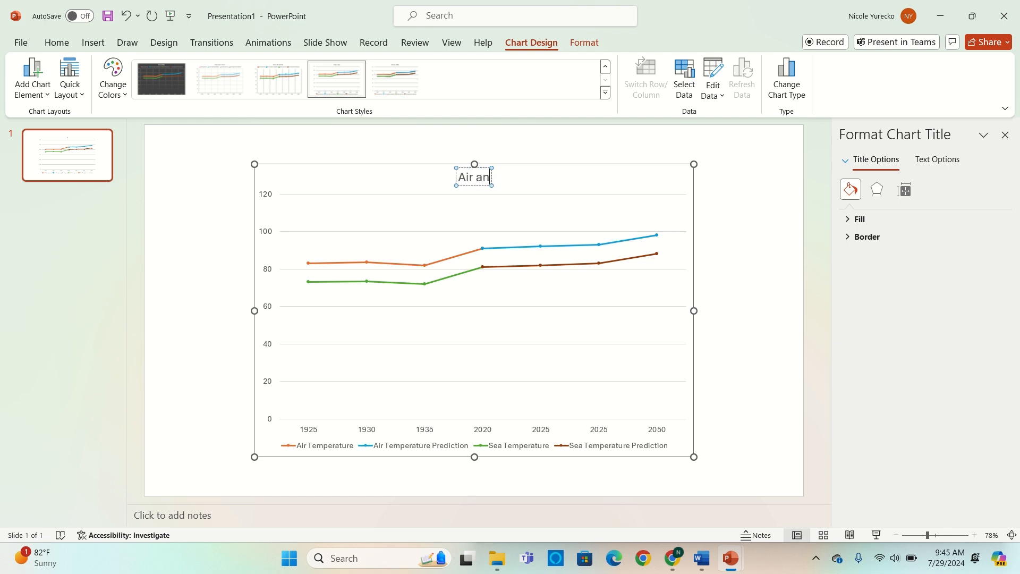
{"action": "type", "text": "d Sea Tem"}
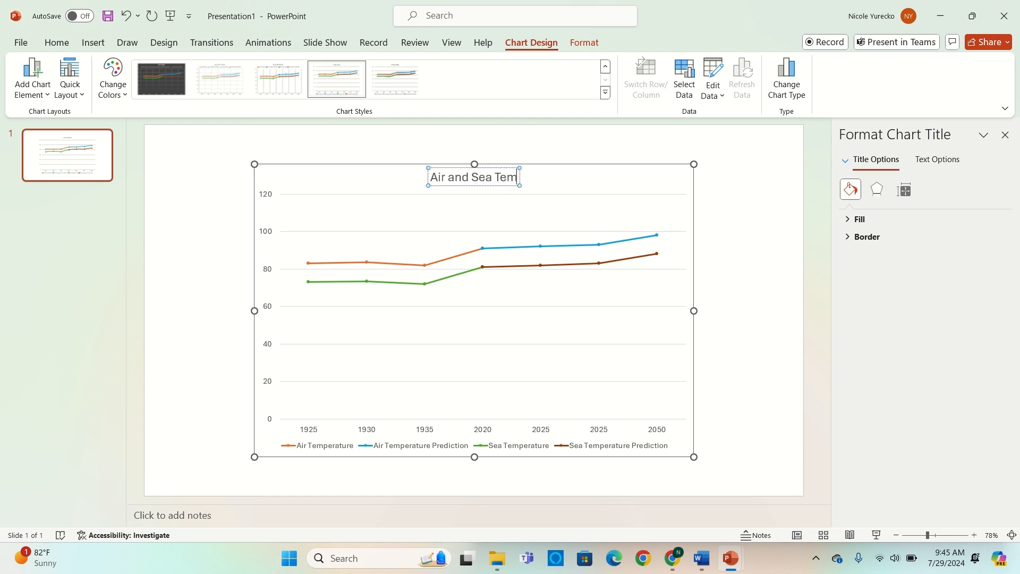
{"action": "type", "text": "perature"}
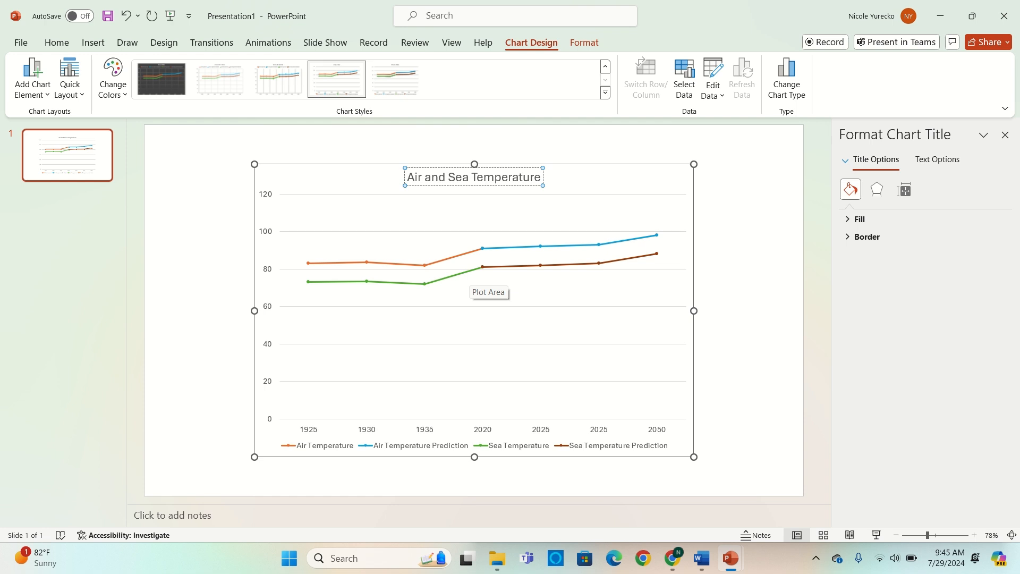
{"action": "left_click", "coordinate": [746, 298]}
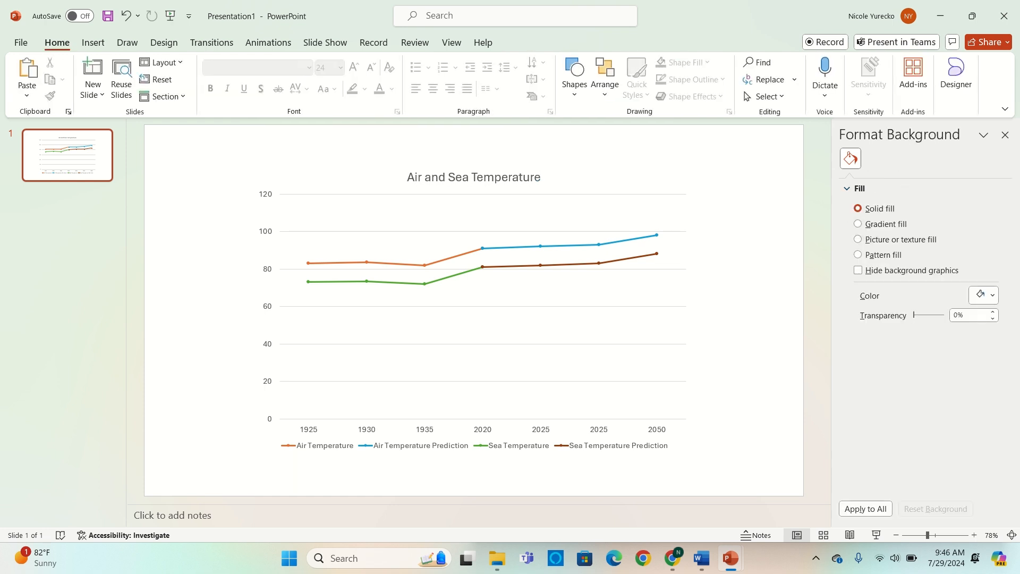
- Insert a text box centered beneath the chart's legend
{"action": "left_click", "coordinate": [93, 42]}
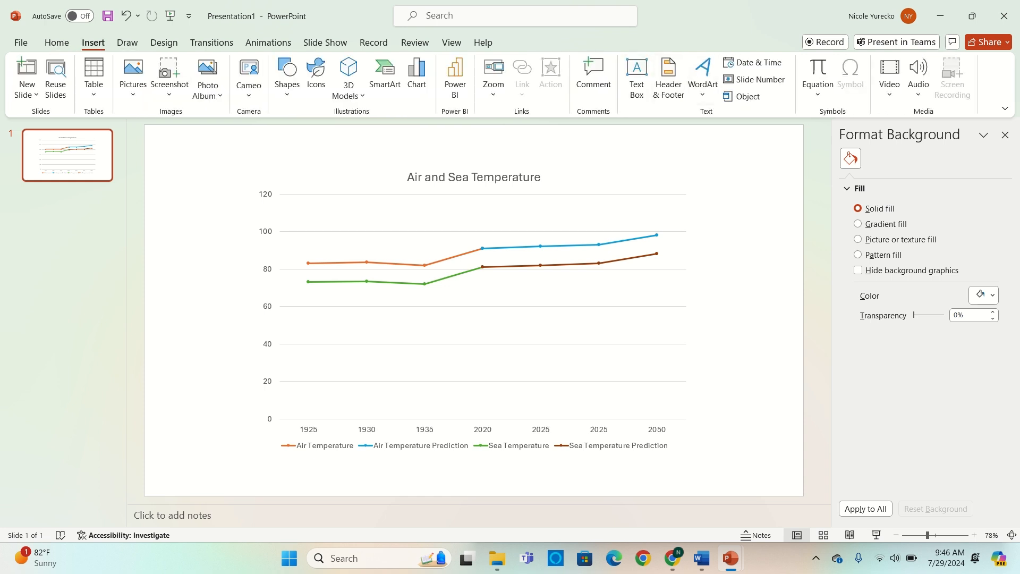
{"action": "left_click", "coordinate": [637, 78]}
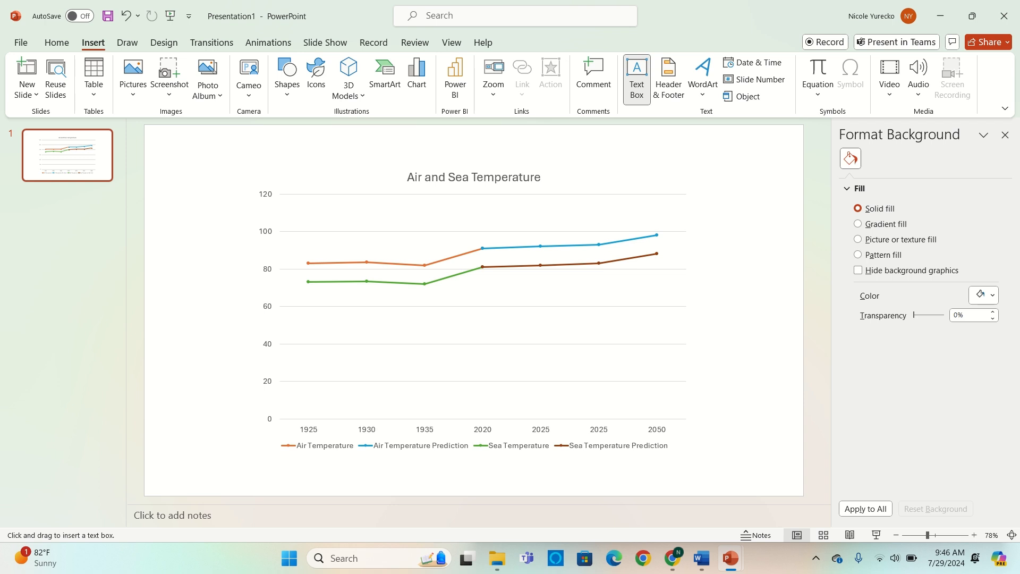
{"action": "left_click_drag", "start_coordinate": [387, 456], "coordinate": [596, 486]}
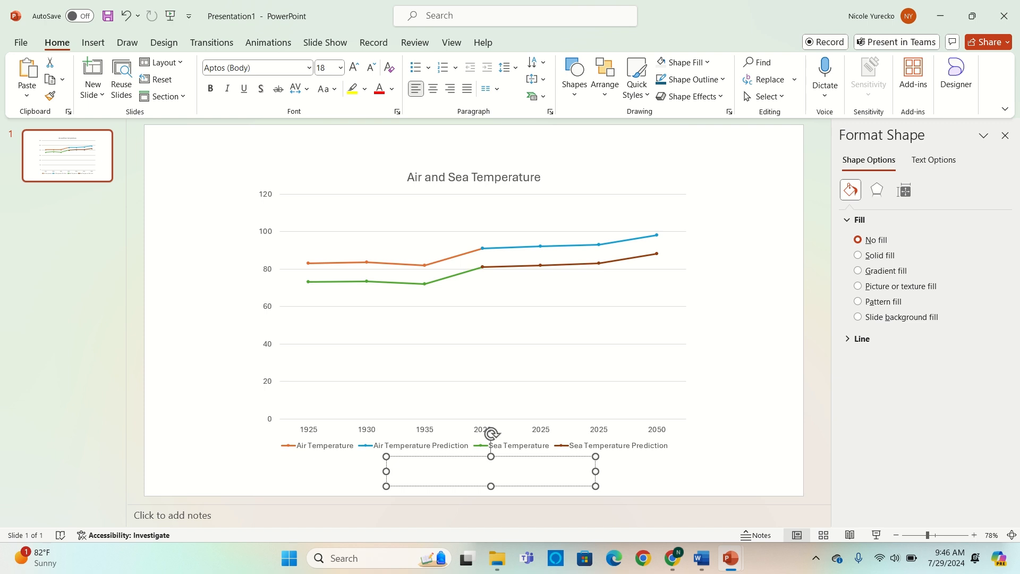
{"action": "key", "text": "Escape"}
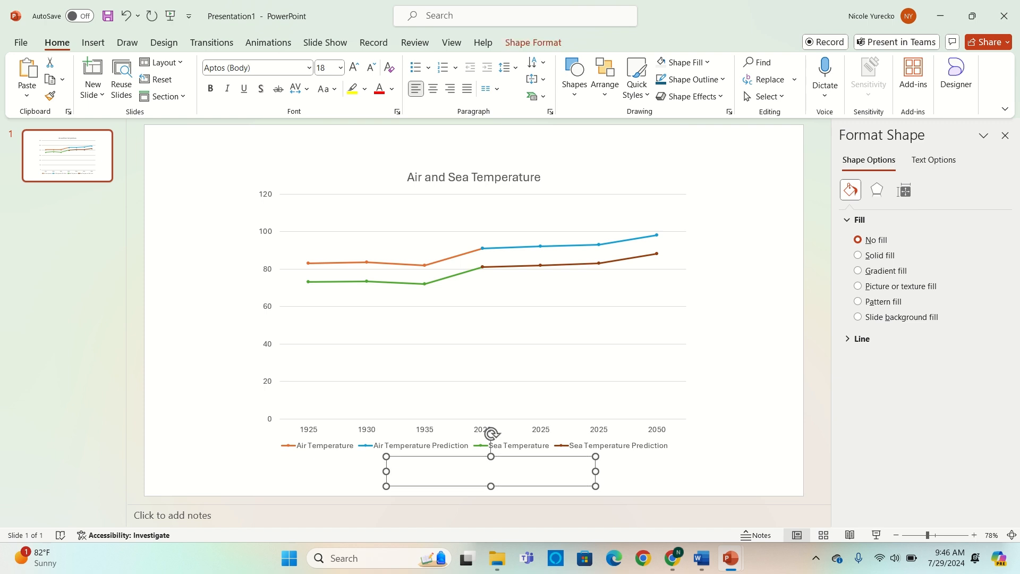
- Enter "Years" in the text box below the legend, center the text, and move the box slightly lower
{"action": "type", "text": "ea"}
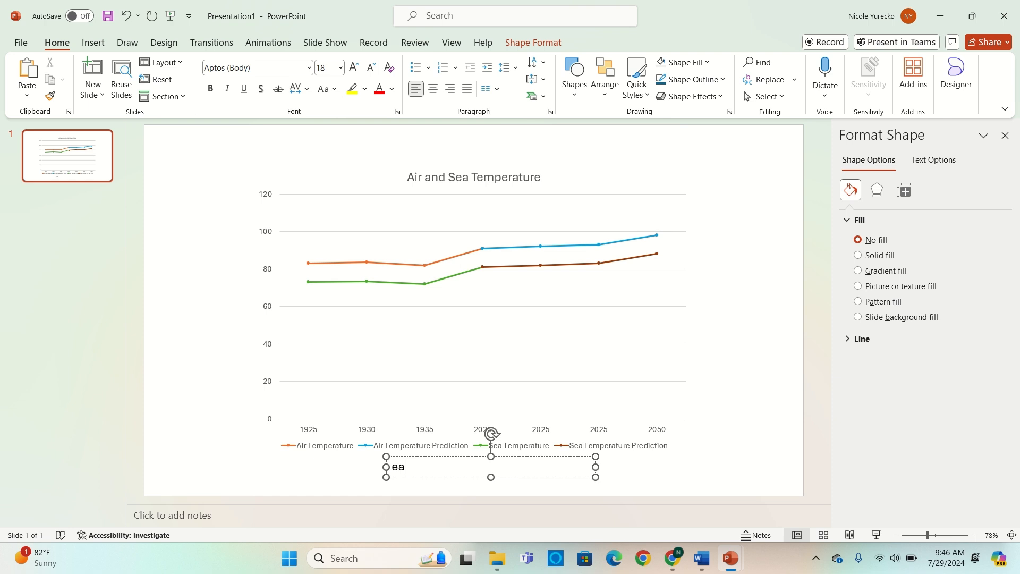
{"action": "key", "text": "BackSpace"}
{"action": "key", "text": "BackSpace"}
{"action": "type", "text": "Years"}
{"action": "key", "text": "ctrl+e"}
{"action": "left_click_drag", "start_coordinate": [446, 457], "coordinate": [447, 466]}
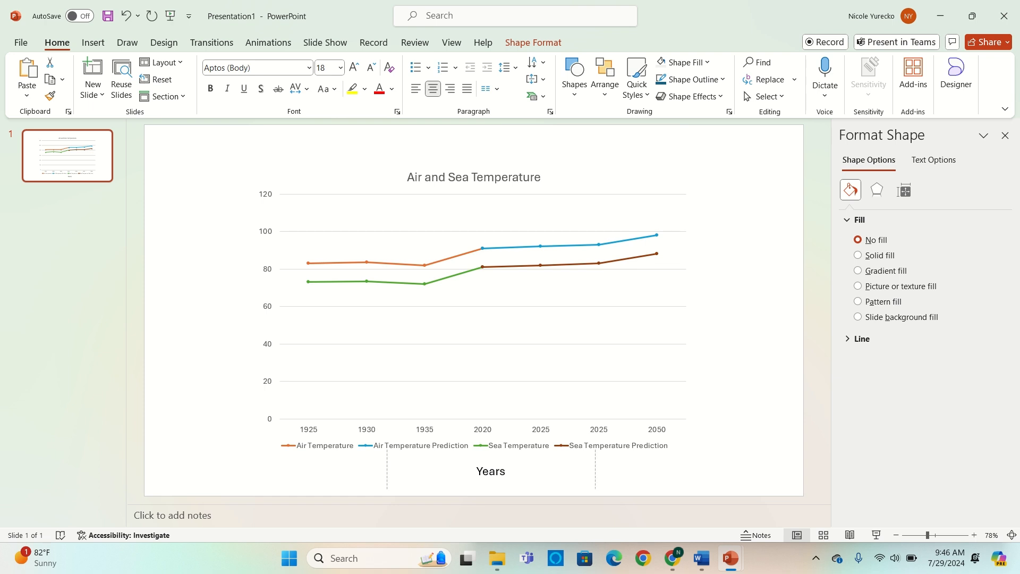
{"action": "left_click_drag", "start_coordinate": [447, 466], "coordinate": [446, 467]}
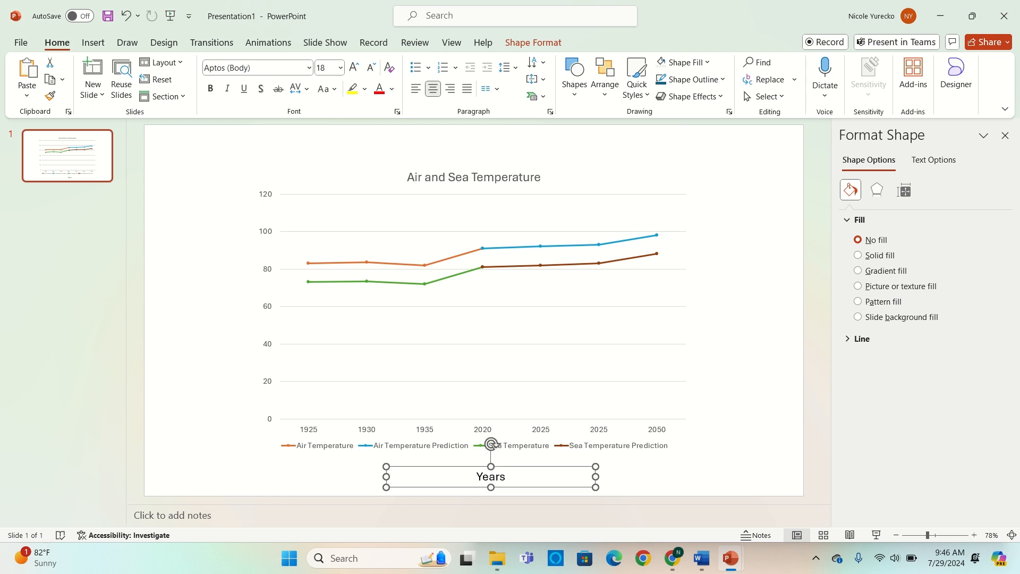
- Place a copy of the "Years" text box beside the chart's vertical axis and change its text to "Temperature"
{"action": "key", "text": "ctrl+z"}
{"action": "key", "text": "ctrl+v"}
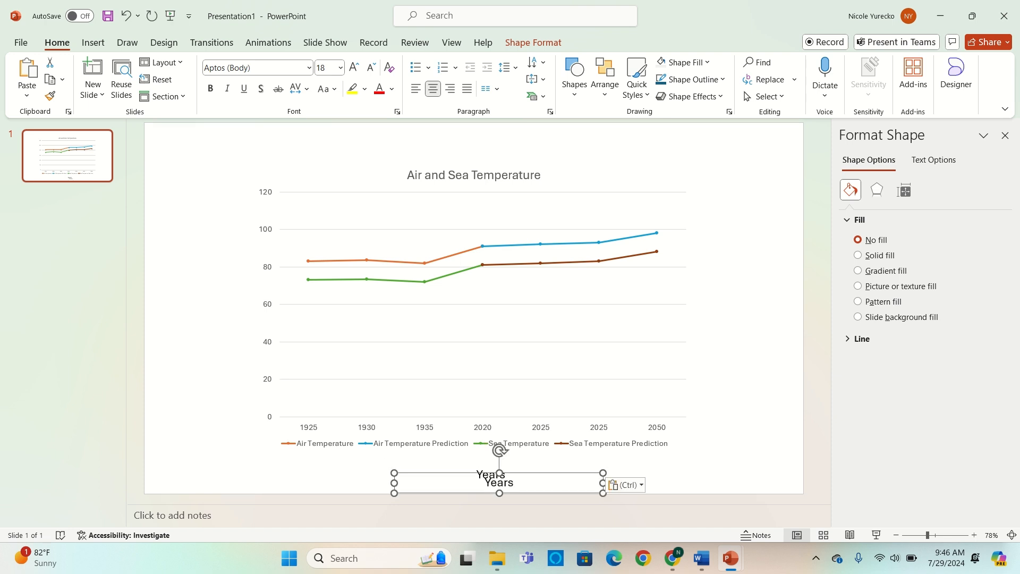
{"action": "left_click_drag", "start_coordinate": [499, 483], "coordinate": [206, 305]}
{"action": "double_click", "coordinate": [238, 304]}
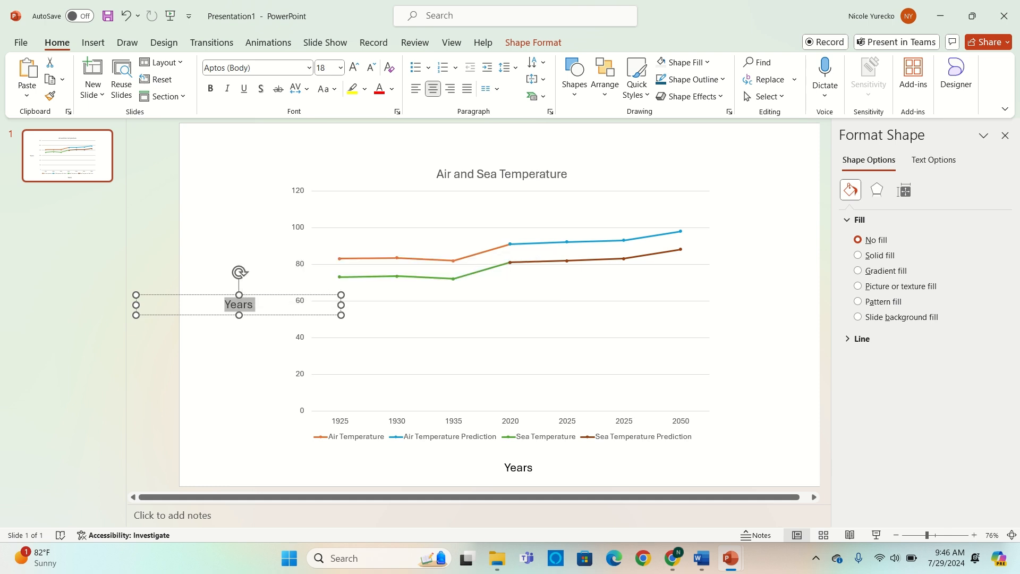
{"action": "type", "text": "Temperature"}
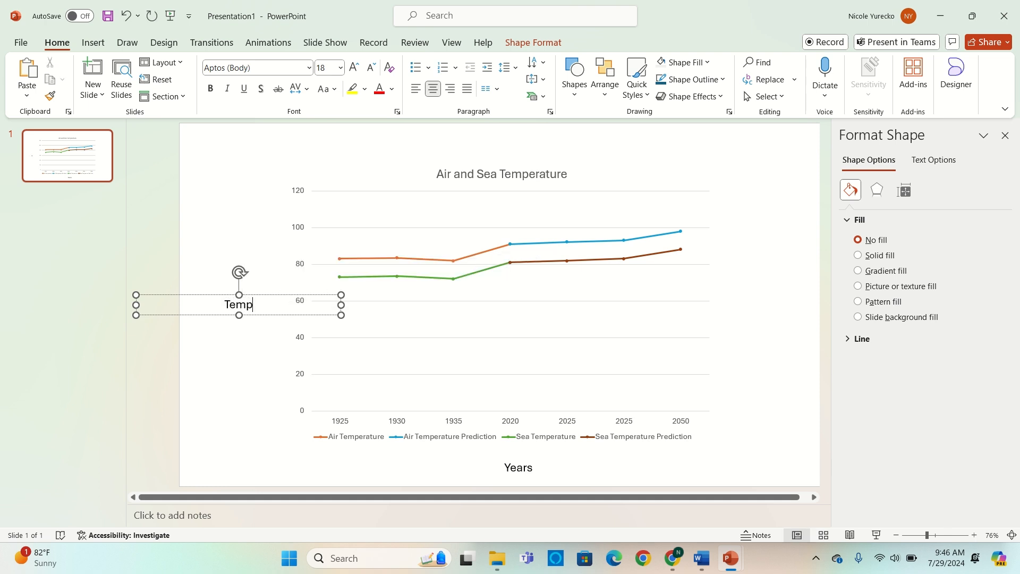